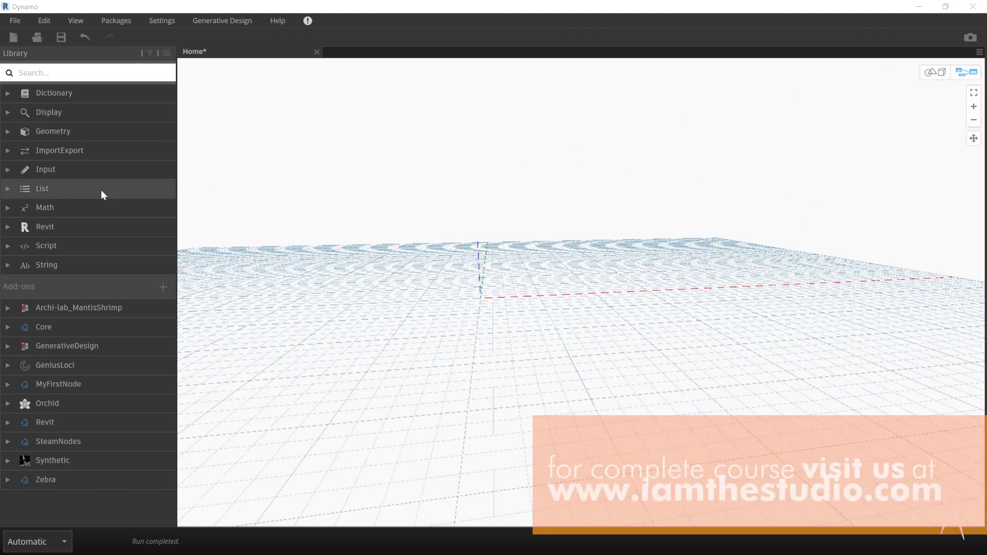
- Expand Input > Basic in the Library to list Boolean, Number, Integer/Number Slider and String nodes
left_click(7, 171)
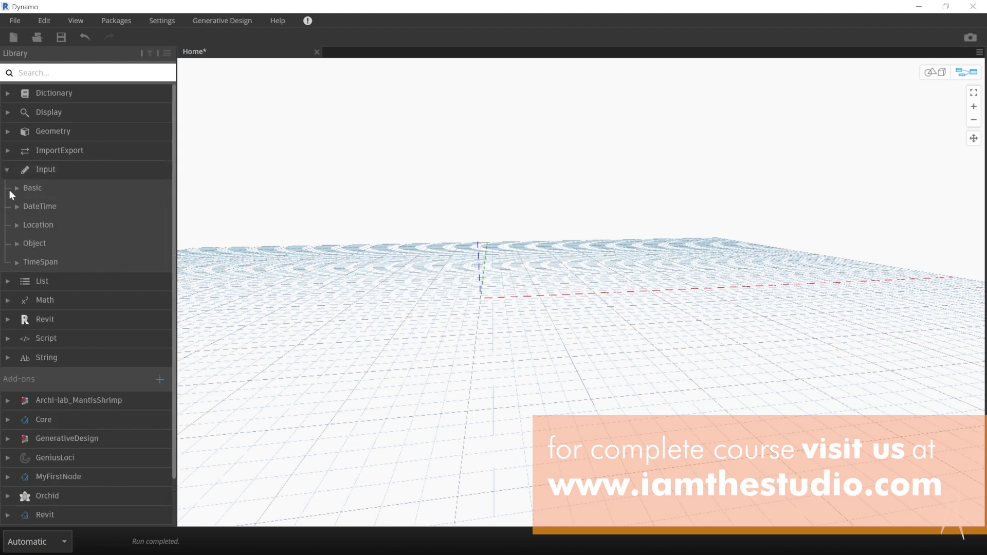
left_click(17, 189)
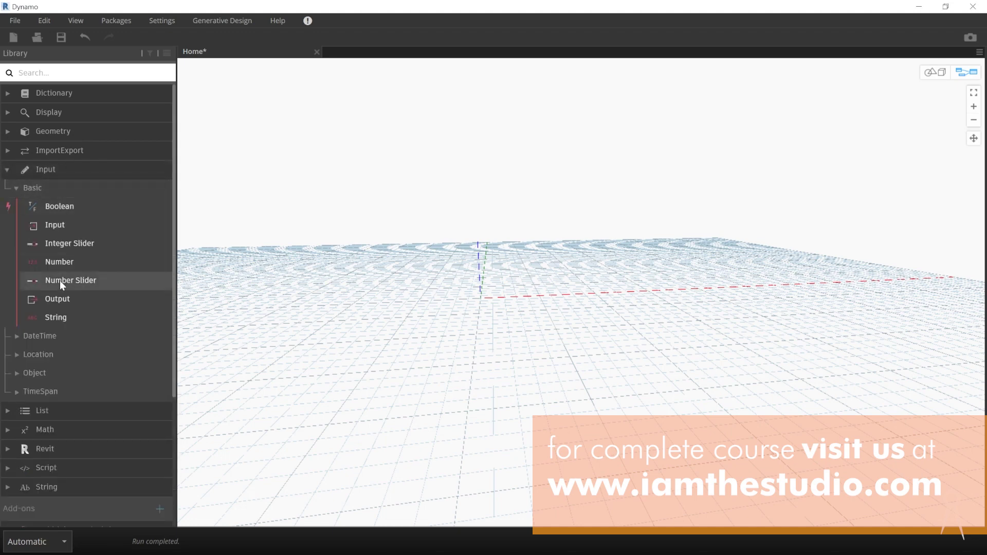
mouse_move(57, 229)
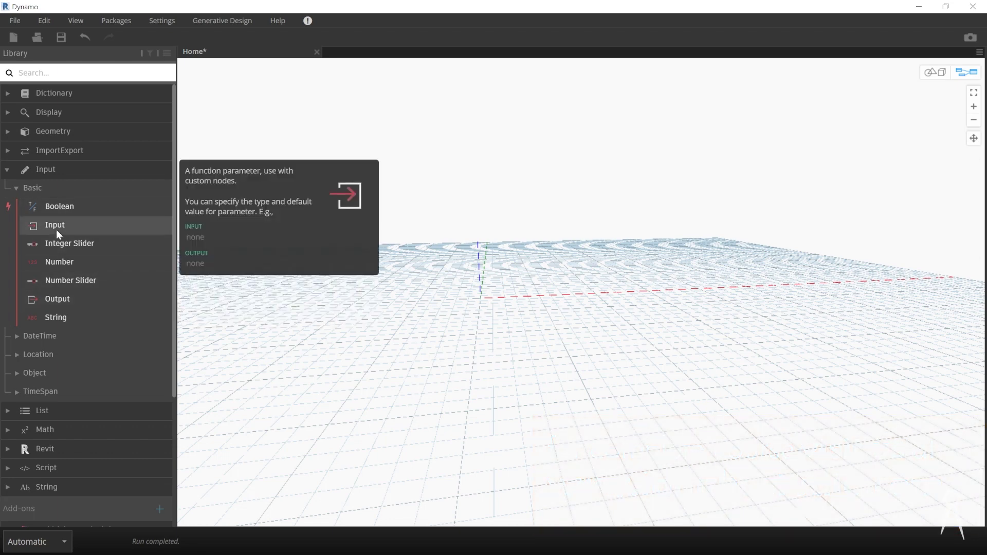
- Place a Number node set to 0.000 on the Home graph
left_click(71, 260)
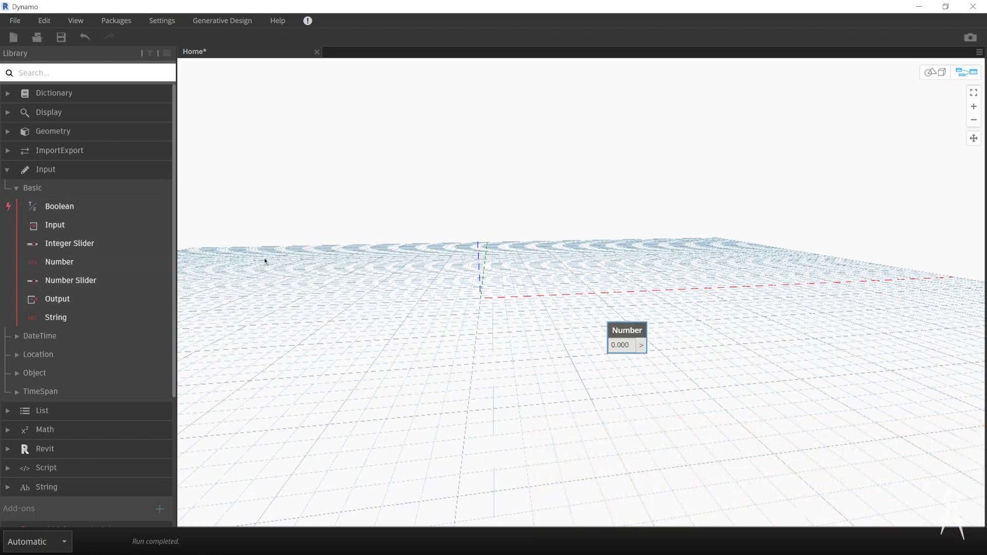
left_click_drag(627, 329, 524, 249)
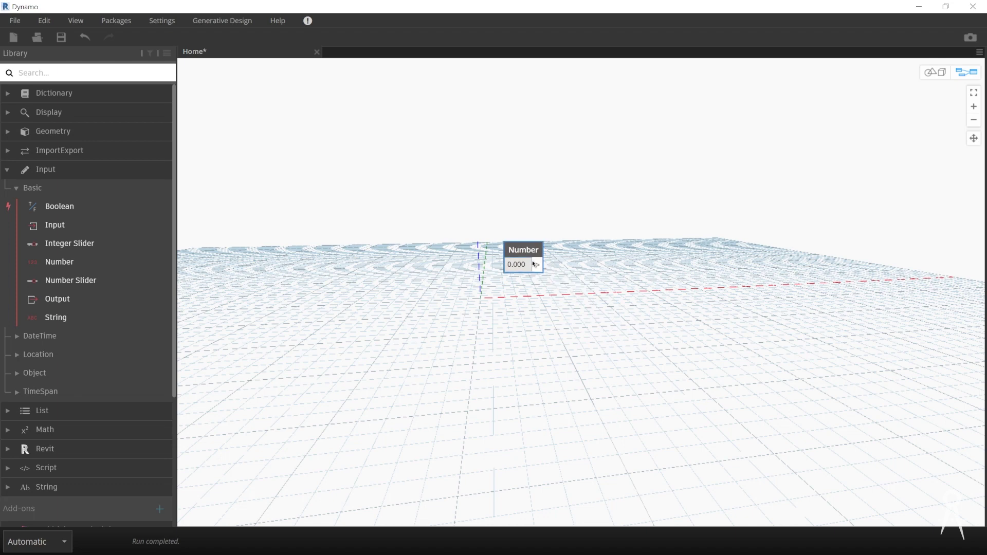
scroll(531, 251, "up", 3)
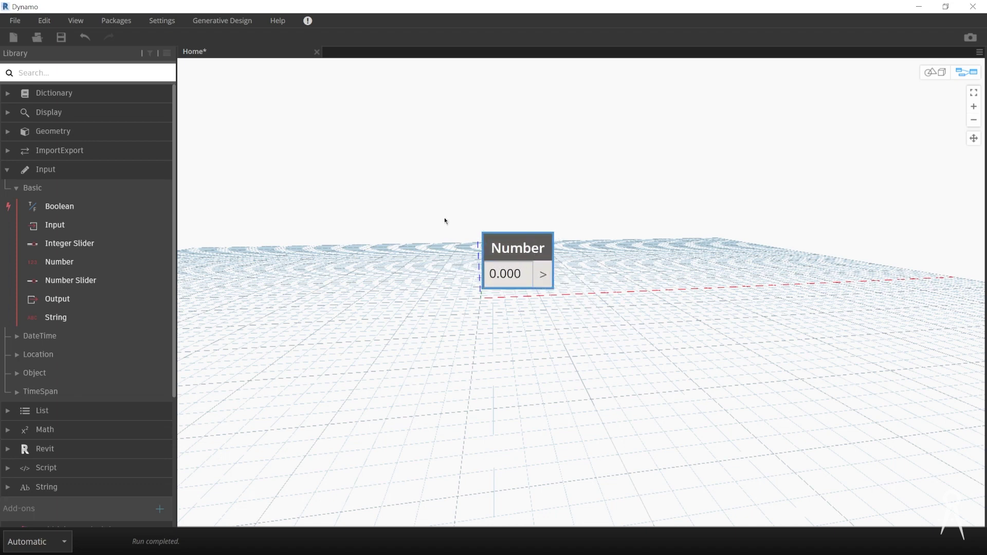
- Copy the Number node and paste two copies, stacking them in a column below it
left_click(44, 19)
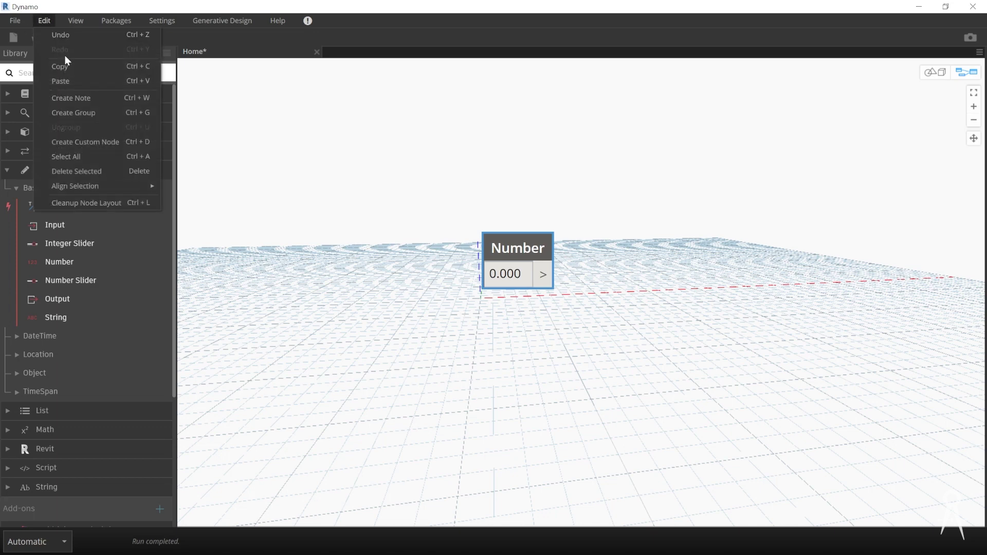
left_click(65, 72)
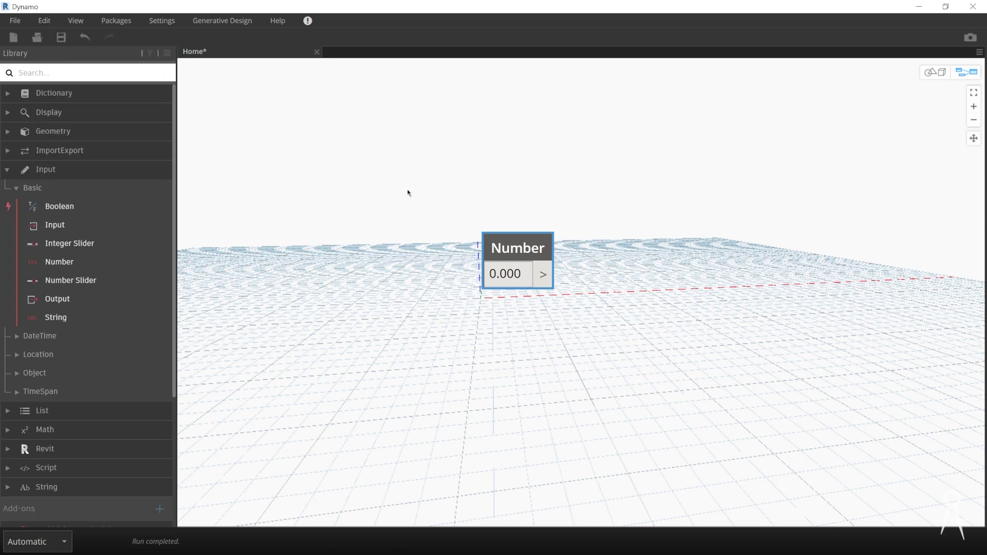
key("ctrl+v")
left_click_drag(603, 273, 518, 323)
key("ctrl+v")
left_click_drag(614, 282, 516, 388)
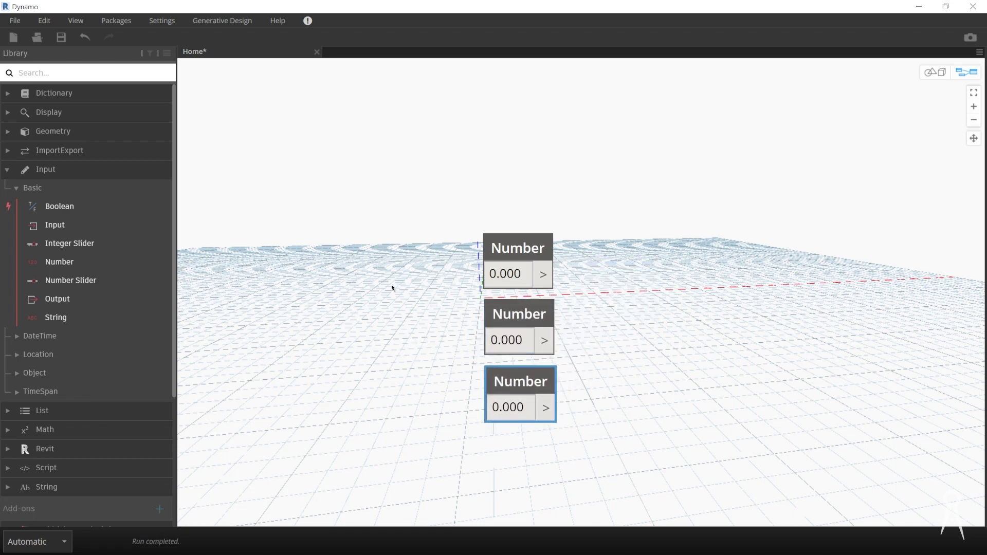
scroll(392, 288, "down", 3)
middle_click_drag(494, 345, 401, 324)
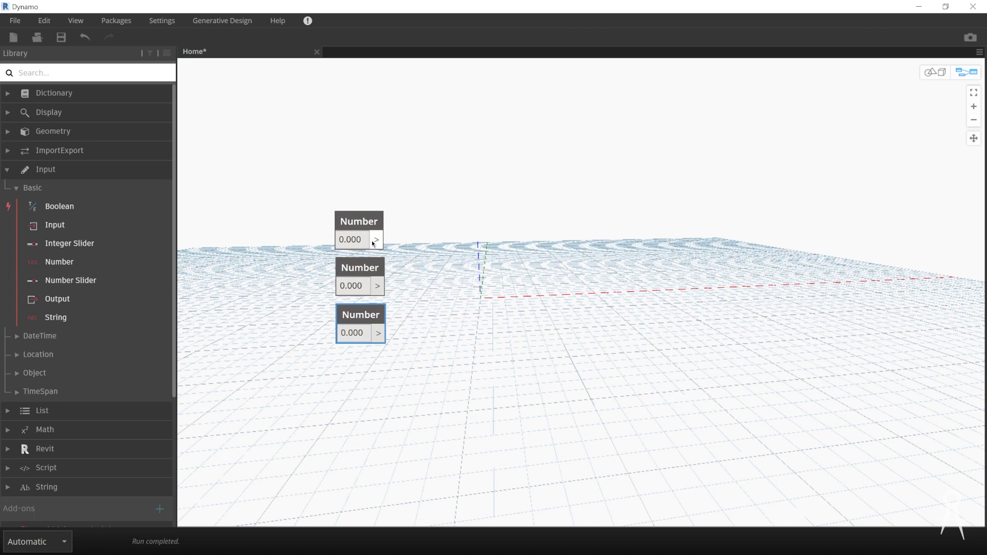
- Add Point.ByCoordinates from Geometry > Points > Point and place it beside the Number nodes
left_click(7, 133)
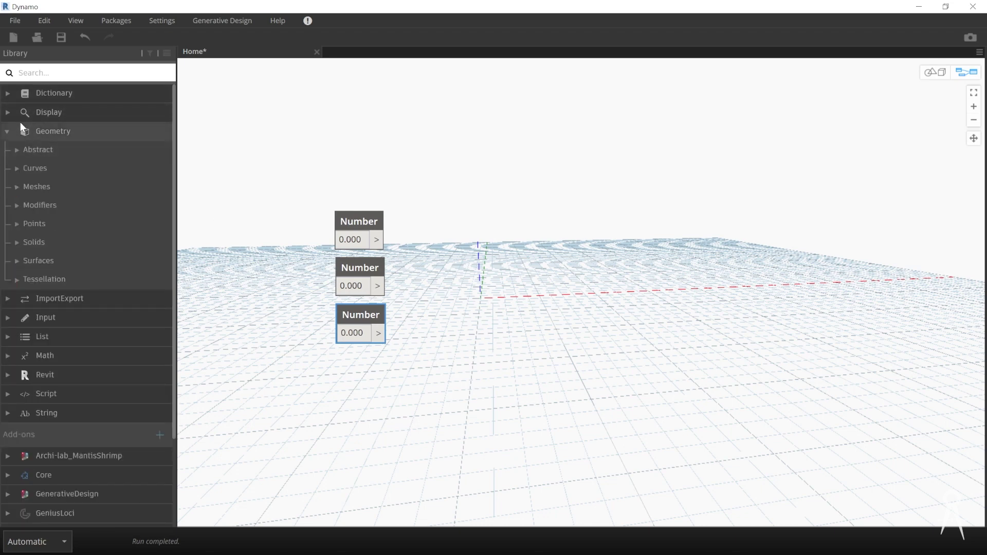
left_click(16, 223)
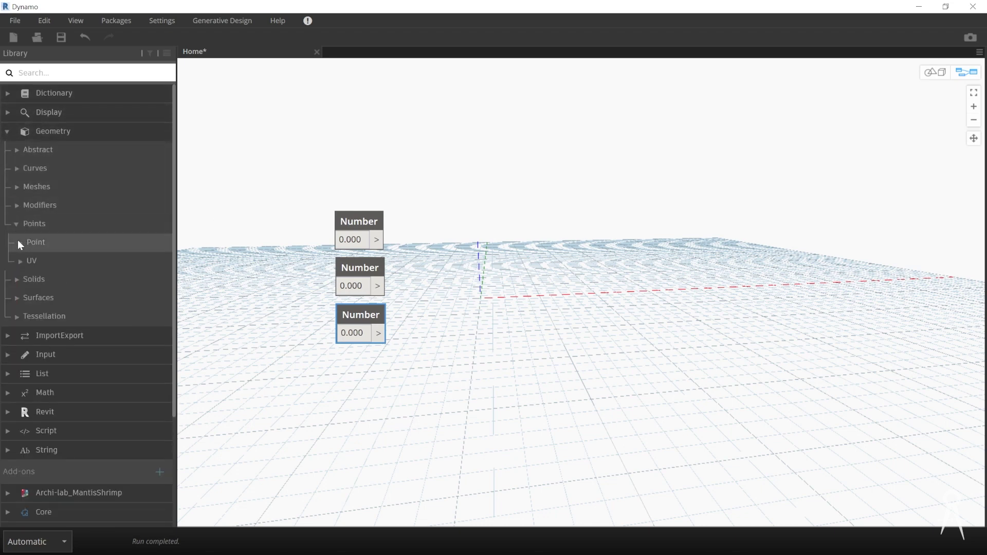
left_click(19, 241)
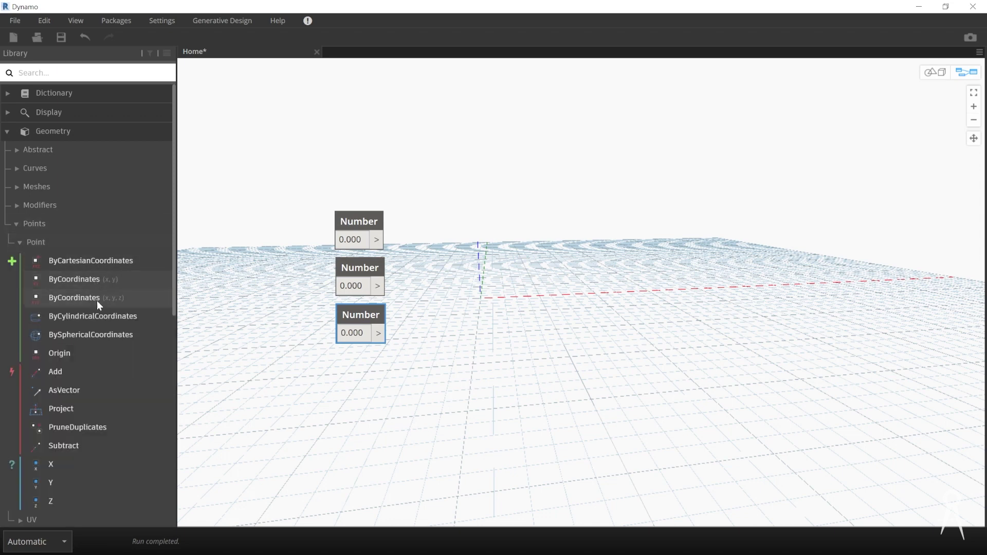
left_click(77, 298)
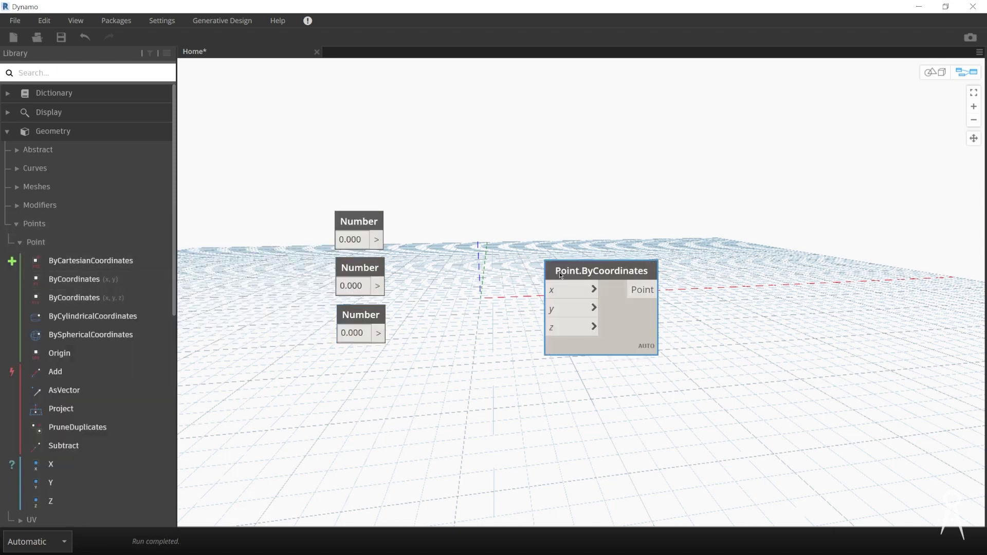
left_click_drag(559, 272, 478, 222)
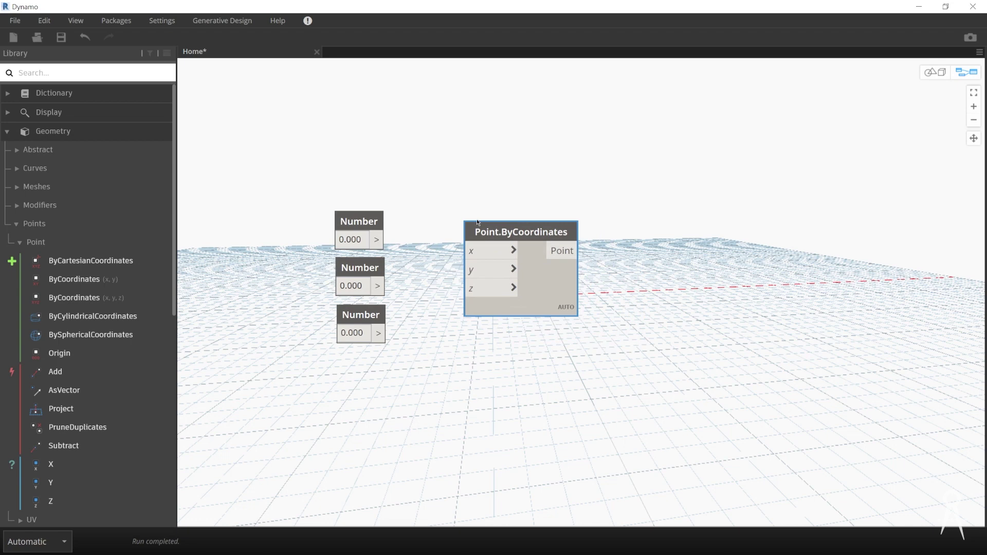
right_click(618, 197)
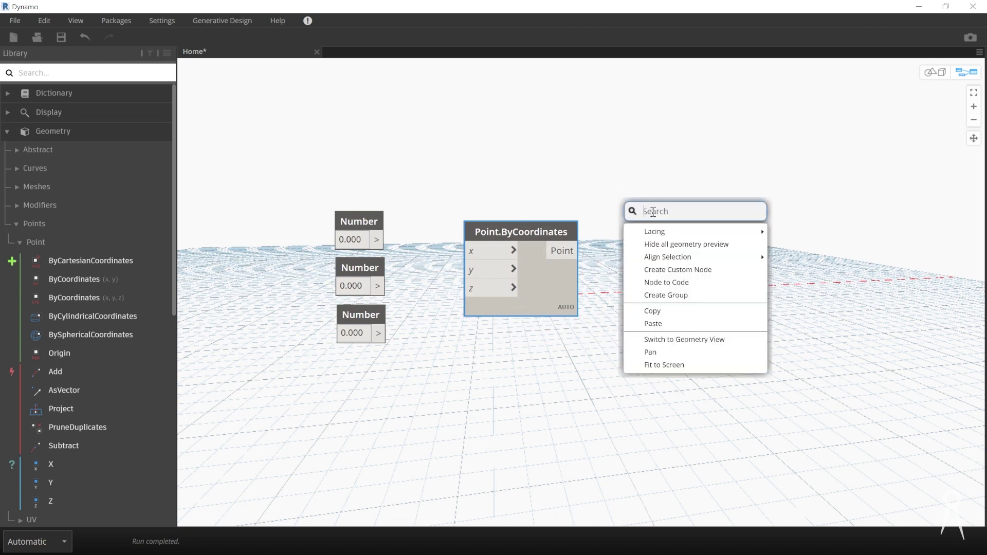
type("point")
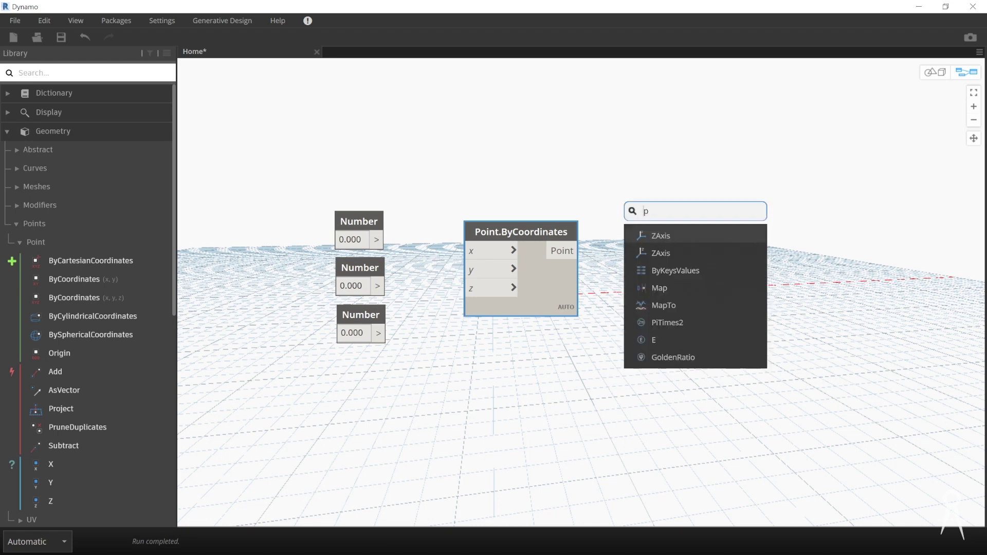
mouse_move(683, 239)
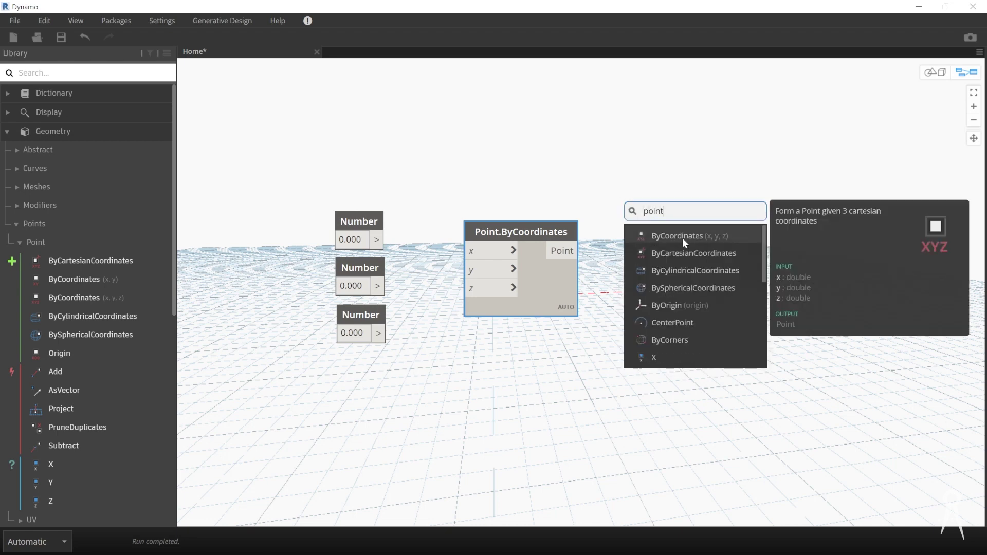
left_click(436, 212)
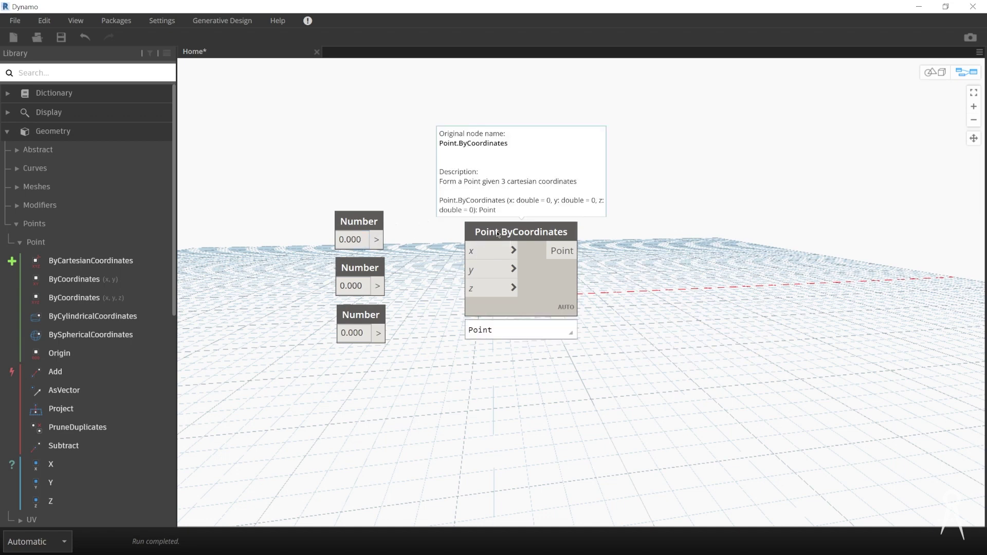
- Wire the three Number nodes into x, y and z of Point.ByCoordinates, then bring the 3D preview forward
left_click_drag(497, 238, 461, 236)
left_click_drag(377, 239, 507, 246)
left_click_drag(379, 290, 414, 271)
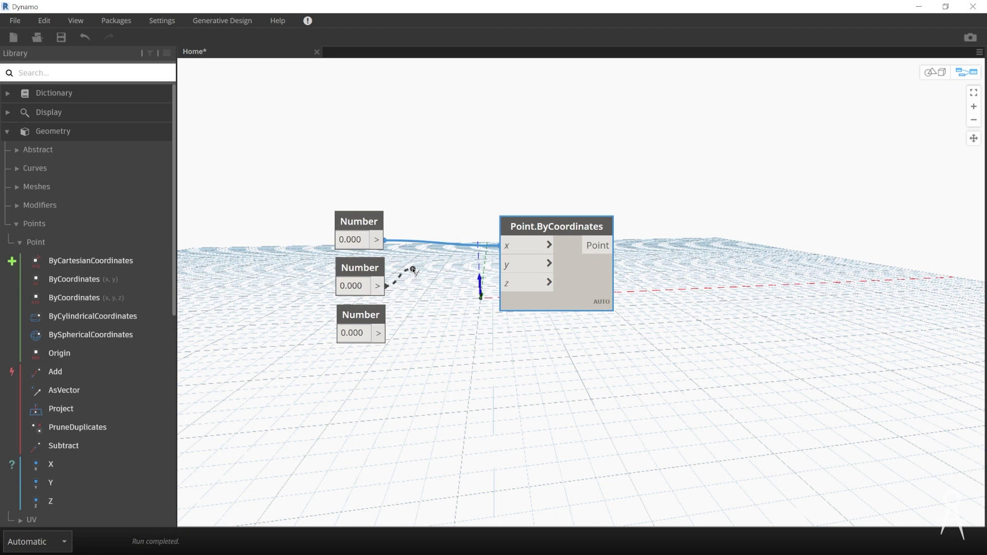
mouse_move(377, 240)
left_mouse_down()
mouse_move(385, 286)
mouse_move(389, 235)
left_mouse_up()
left_click_drag(394, 282, 516, 266)
left_click_drag(383, 333, 498, 299)
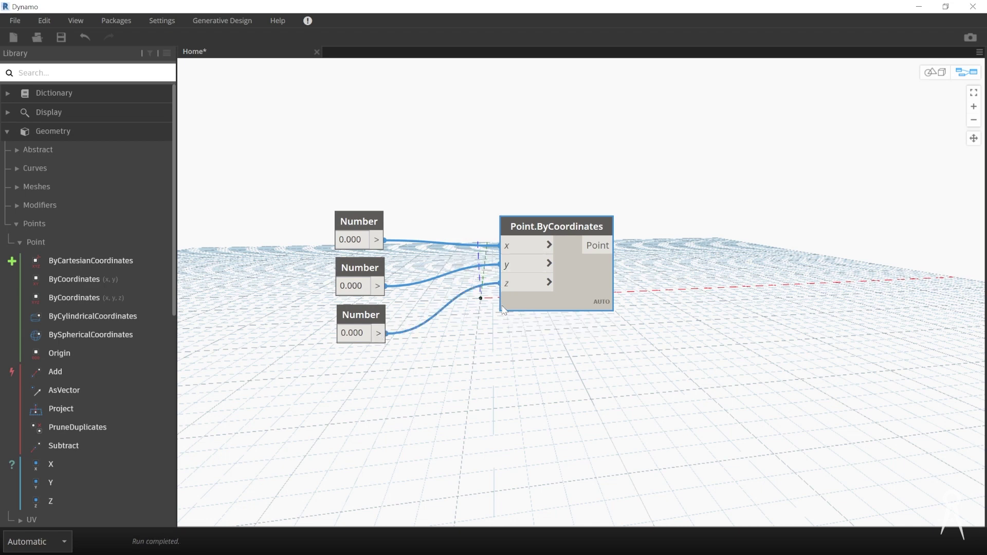
middle_click_drag(486, 308, 498, 283)
left_click(482, 300)
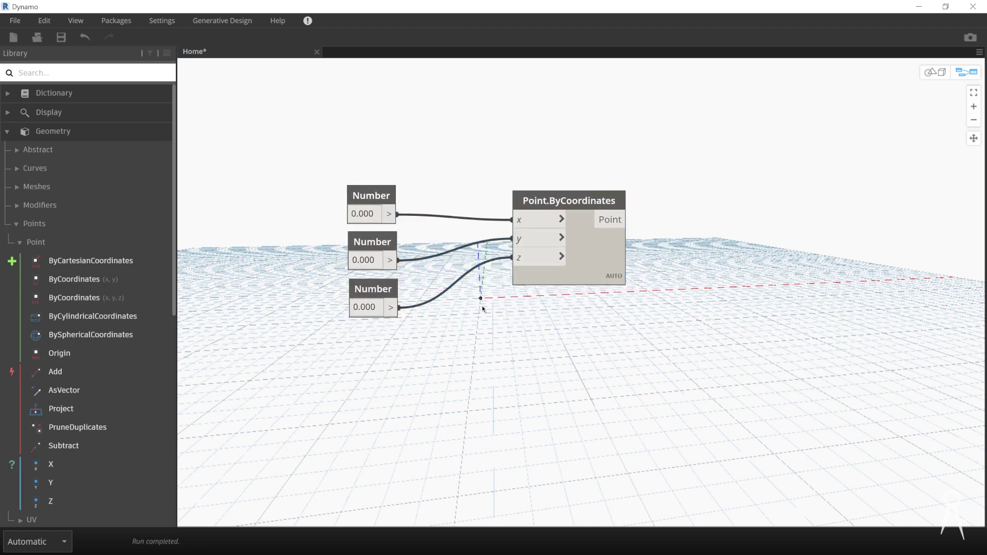
left_click(932, 72)
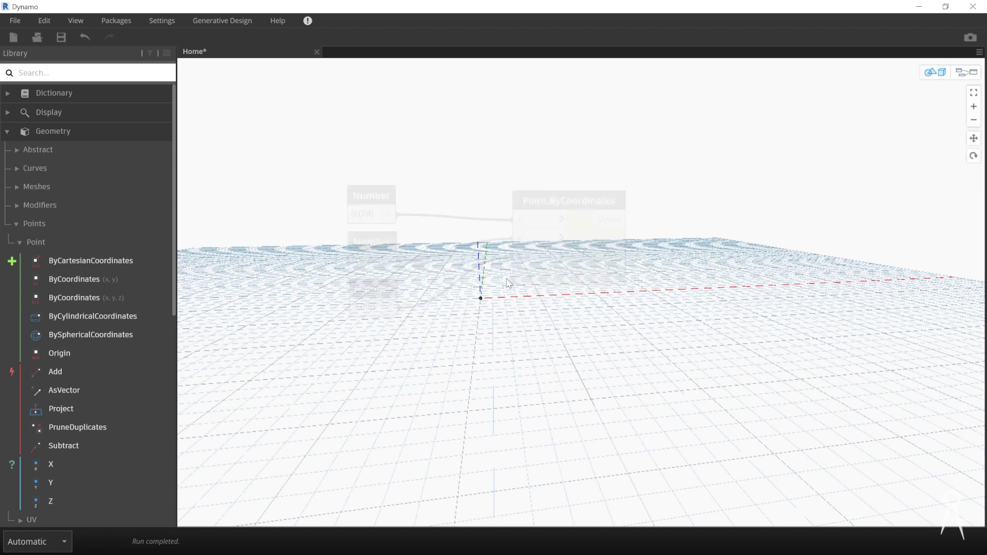
- Pan the 3D preview to look at the point at the origin, then return to the node graph
scroll(483, 299, "up", 3)
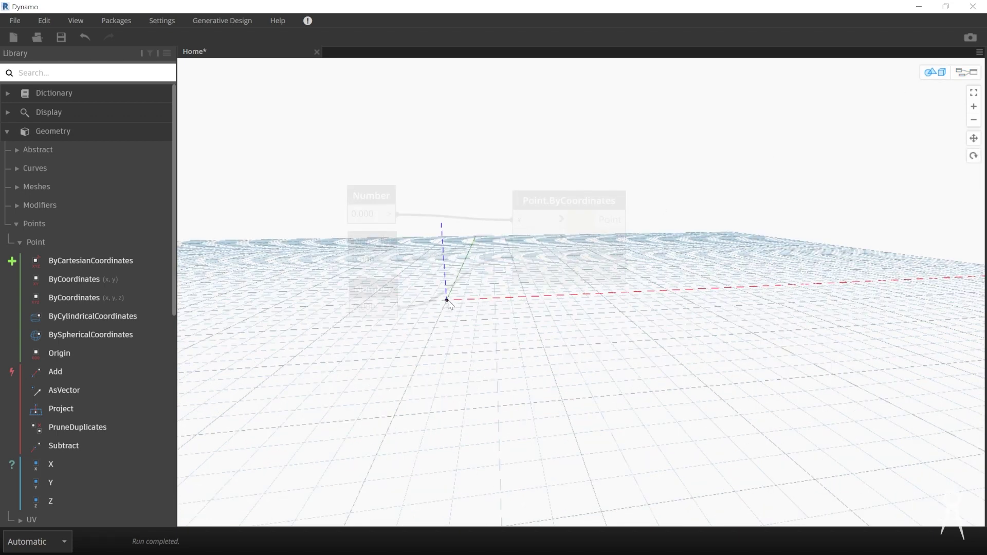
middle_click_drag(452, 308, 665, 408)
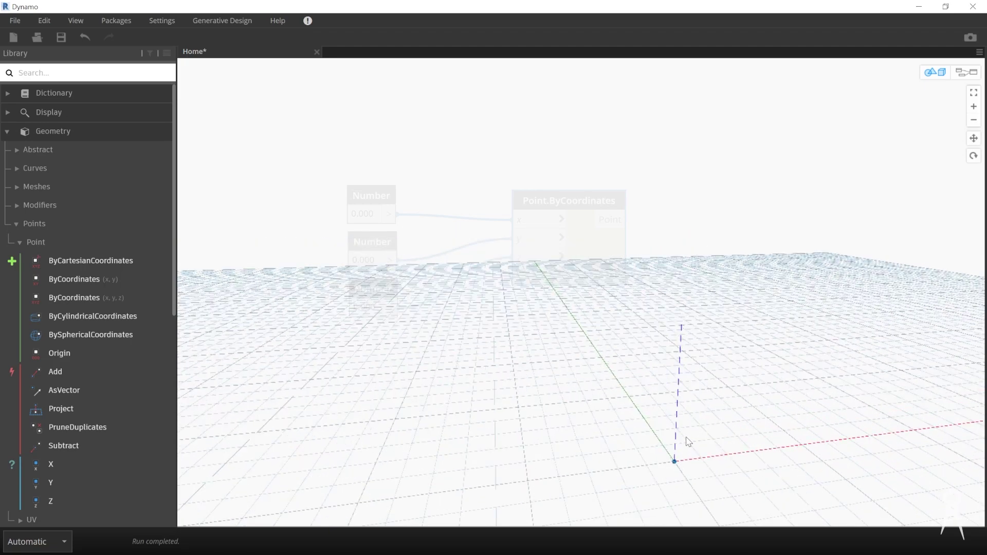
middle_click_drag(686, 441, 608, 411)
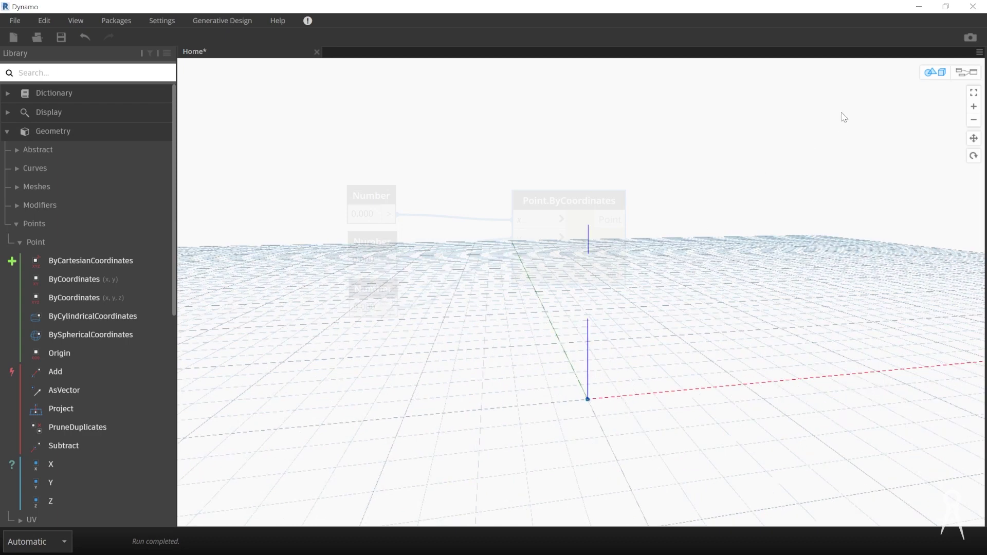
left_click(967, 72)
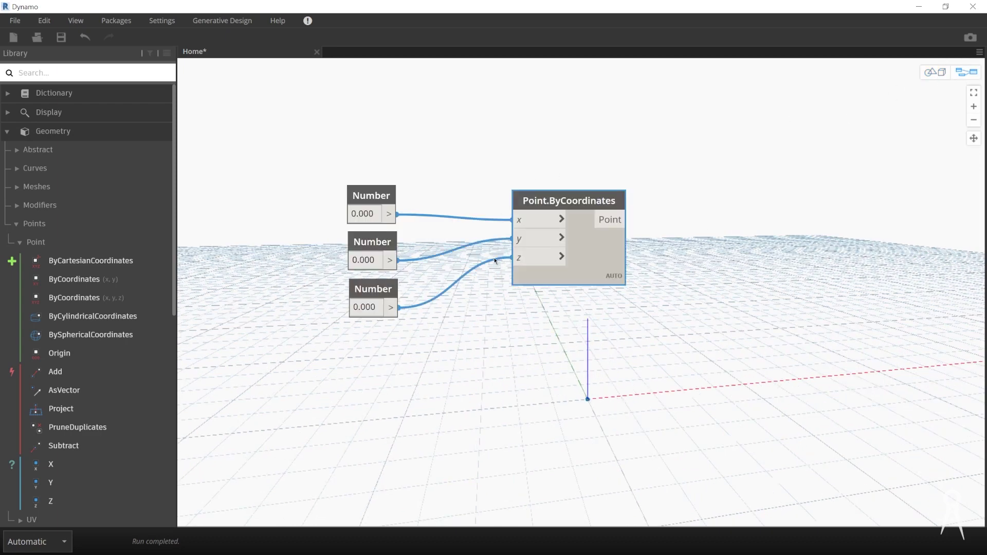
- Add a second Point.ByCoordinates node and place it below the first one
middle_click_drag(495, 260, 487, 221)
scroll(475, 186, "down", 1)
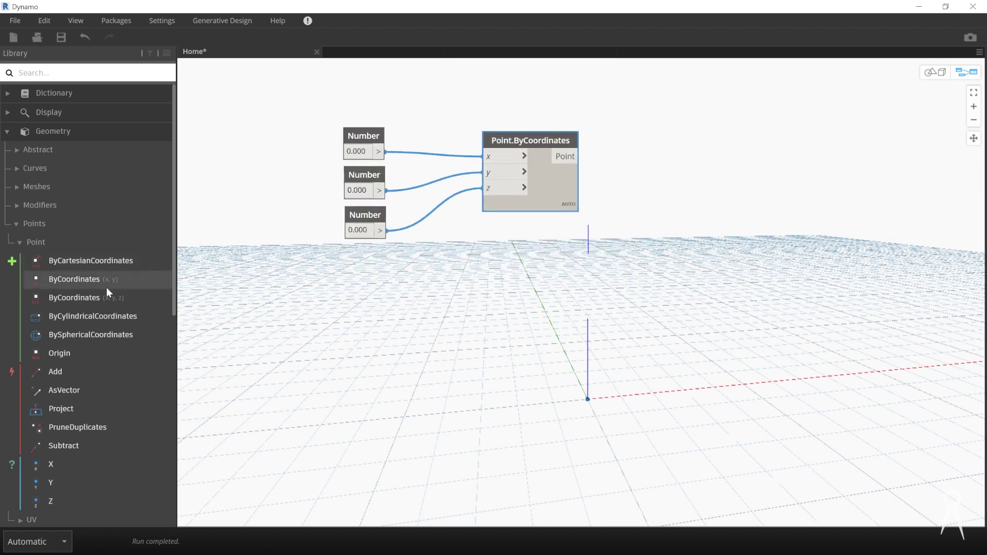
left_click(77, 298)
left_click_drag(576, 297, 492, 327)
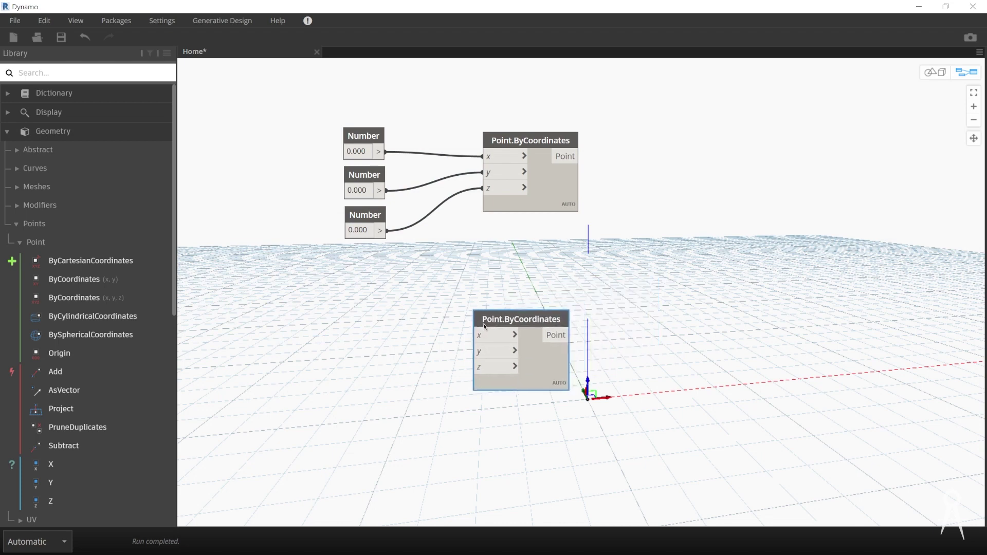
- Collapse Geometry and expand Input > Basic in the Library
left_click(11, 135)
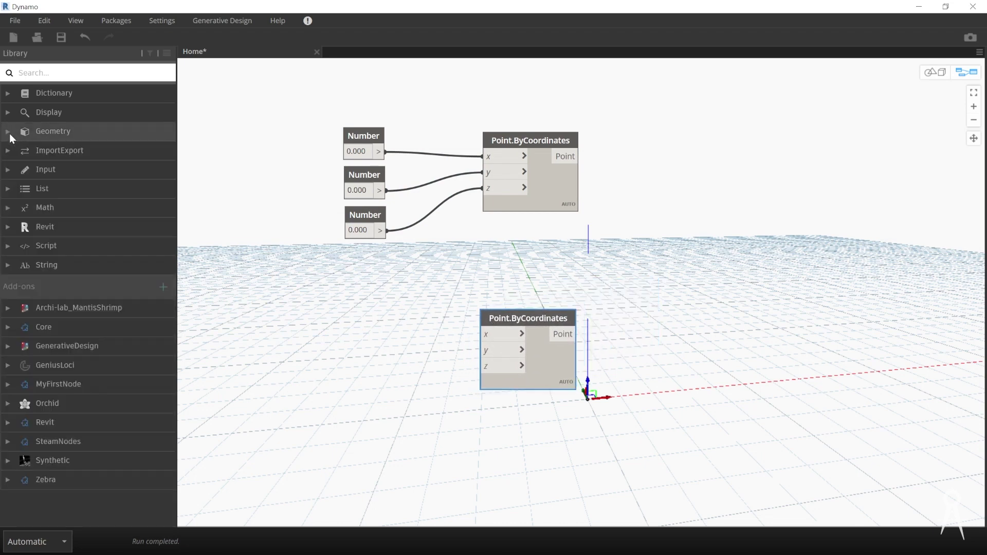
left_click(7, 171)
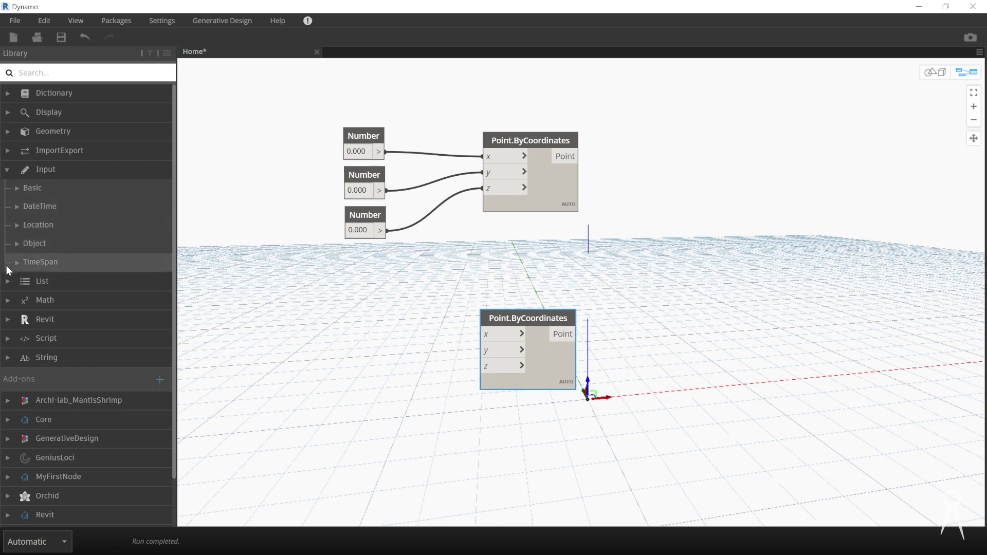
left_click(14, 189)
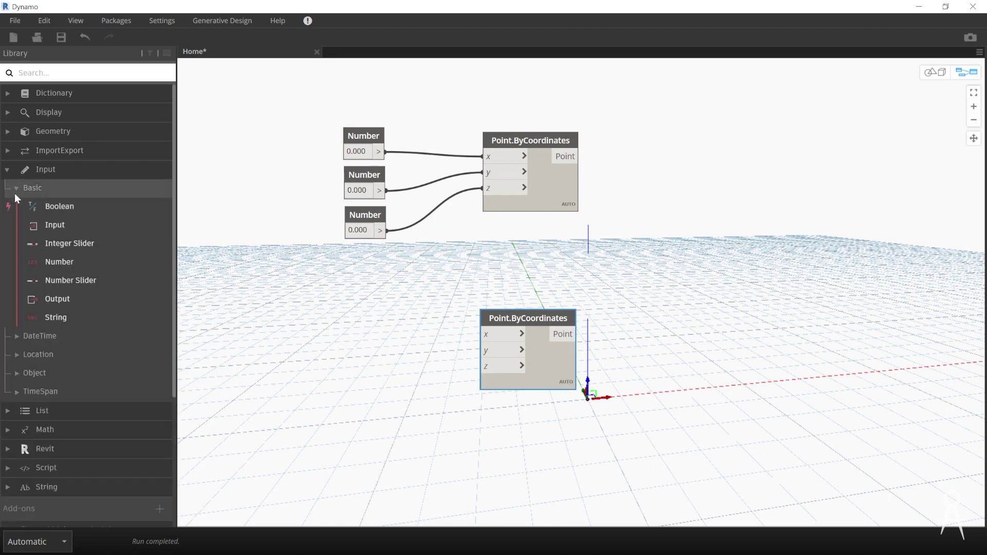
- Add a Number Slider left of the lower point and wire it to that point's x input
left_click(54, 279)
left_click_drag(577, 298, 226, 302)
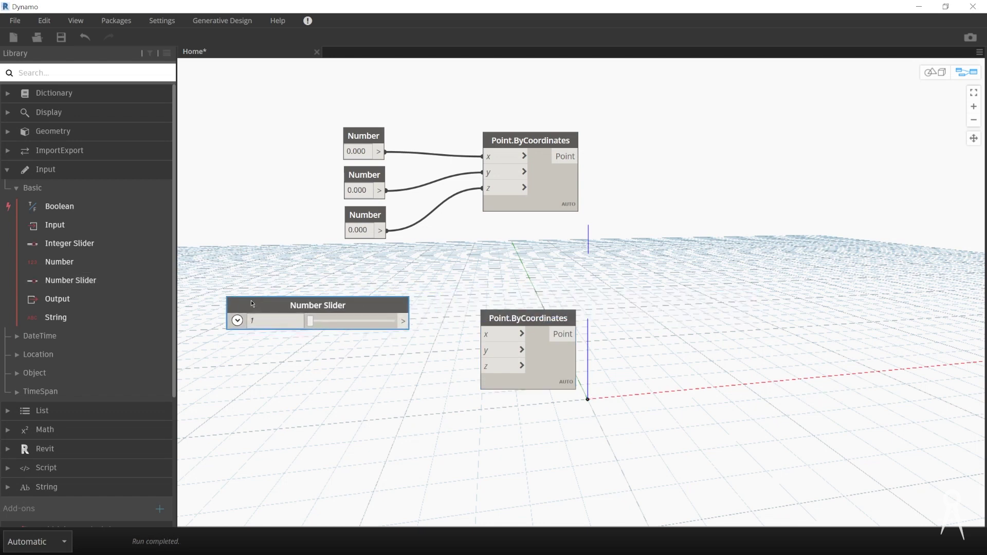
left_click(406, 326)
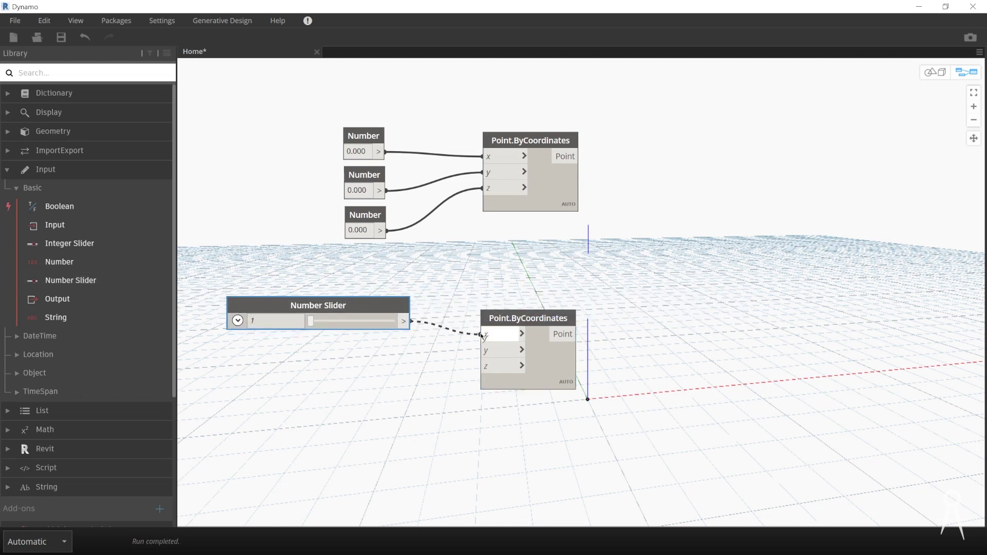
left_click(484, 335)
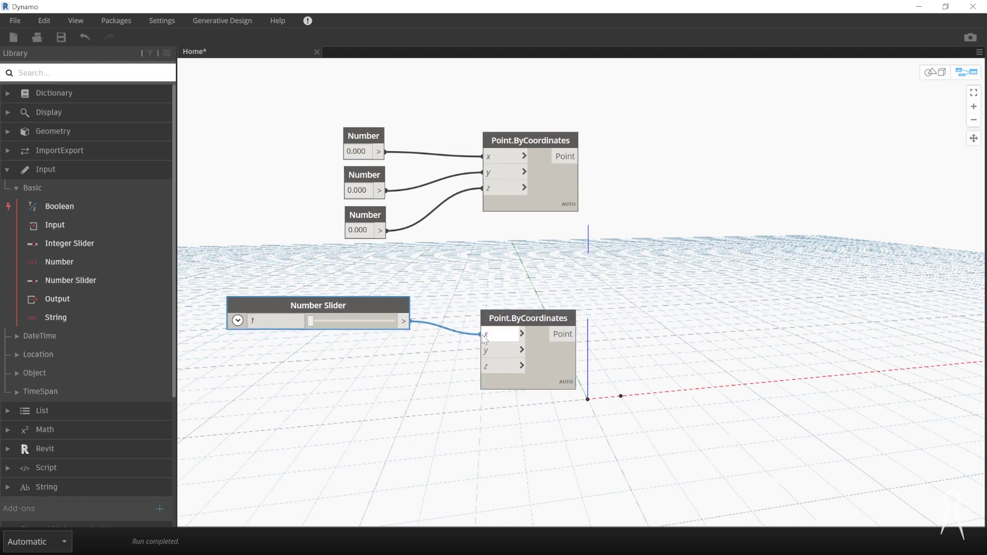
left_click(407, 325)
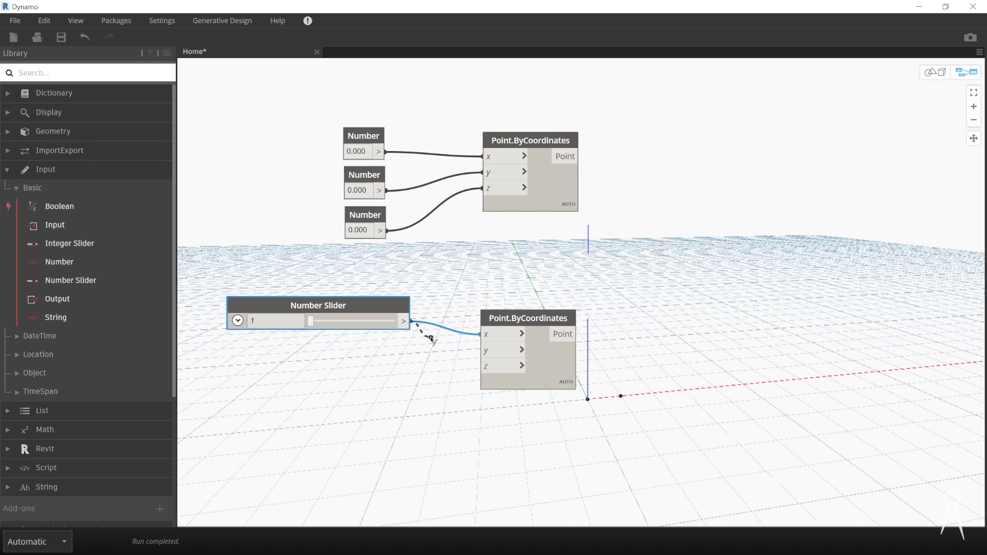
left_click(438, 349)
- Copy the Number Slider and paste duplicates below the original
key("ctrl+c")
key("ctrl+v")
mouse_move(345, 307)
left_mouse_down()
mouse_move(337, 334)
mouse_move(335, 301)
left_mouse_up()
left_click_drag(476, 327, 263, 341)
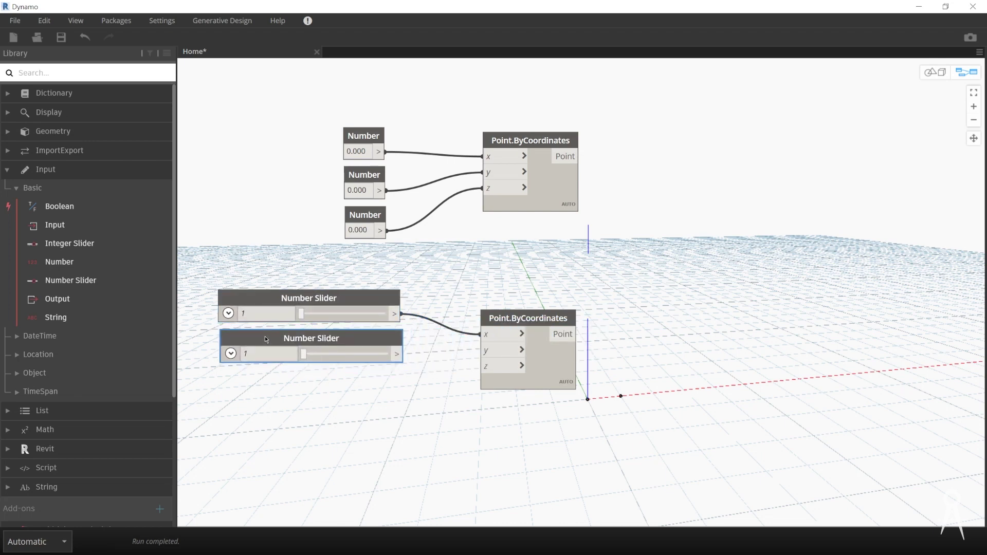
key("ctrl+v")
- Place the third slider below the second and set the third Number to 10 for the first point's z
left_click_drag(476, 328, 268, 376)
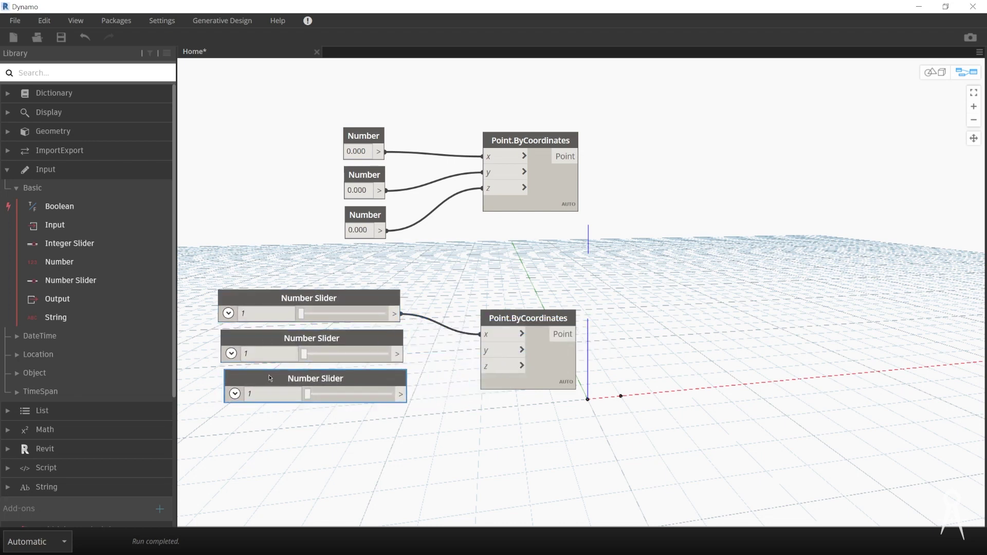
middle_click_drag(321, 365, 329, 262)
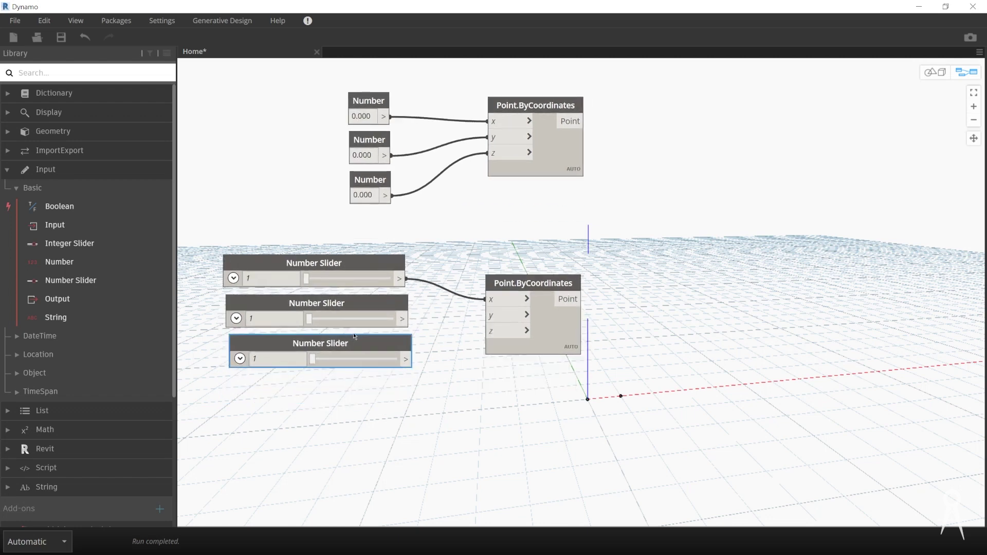
double_click(371, 195)
type("10")
left_click(392, 220)
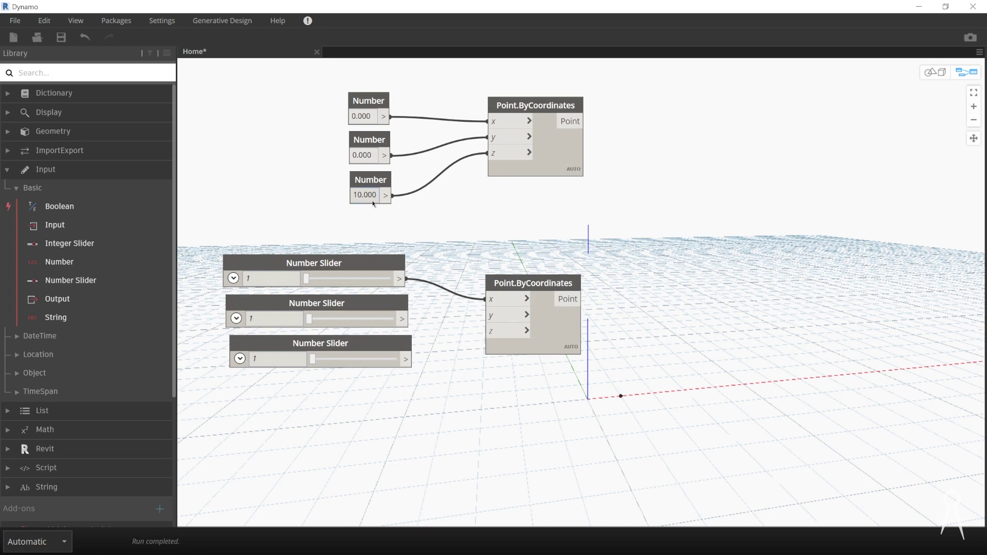
- Set the third slider to 0 and wire it into the lower point's z input
scroll(369, 144, "down", 2)
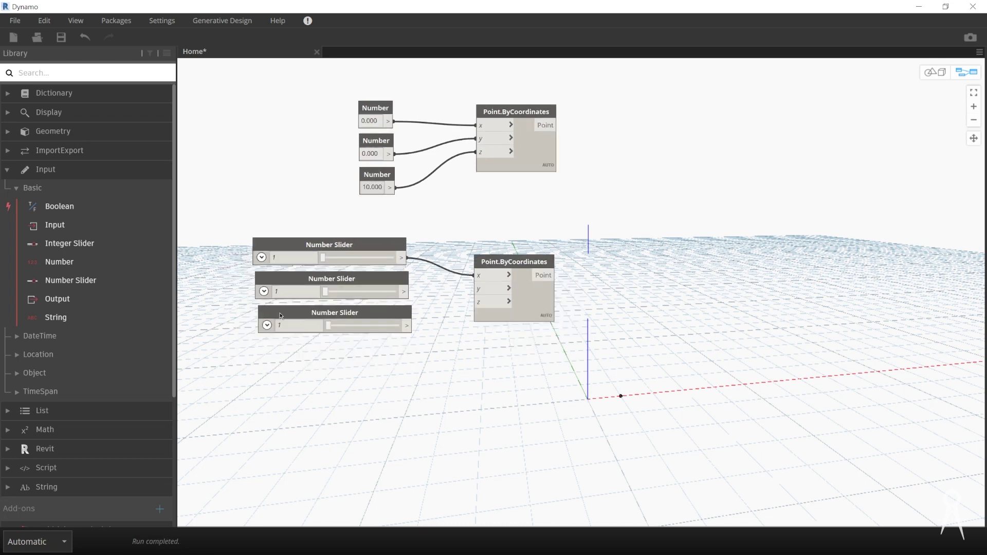
scroll(280, 316, "up", 3)
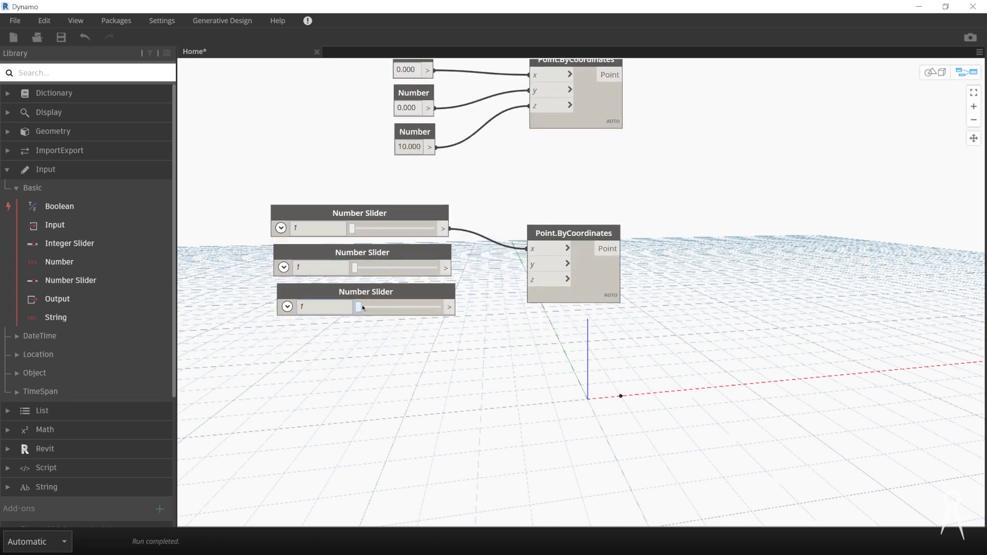
left_click(362, 307)
mouse_move(365, 310)
left_mouse_down()
mouse_move(424, 307)
mouse_move(356, 307)
left_mouse_up()
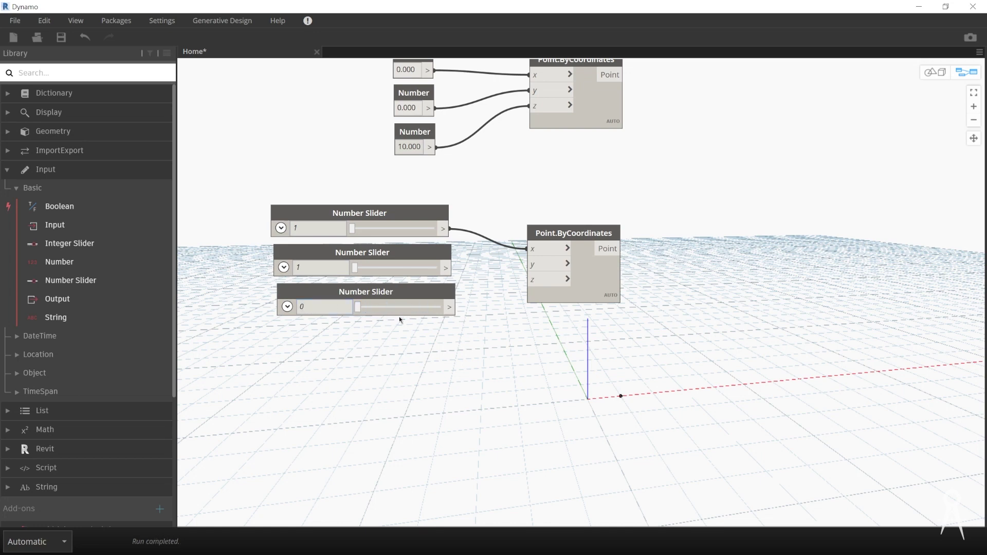
left_click(288, 307)
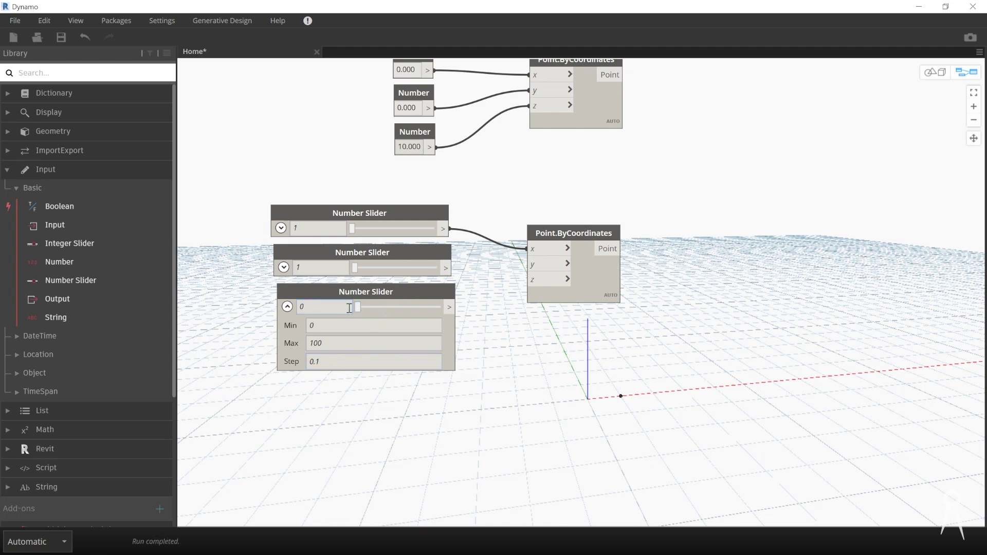
left_click_drag(457, 308, 535, 280)
- Wire the second slider to the lower point's y, then raise that point along Z in the 3D preview
left_click_drag(455, 268, 533, 266)
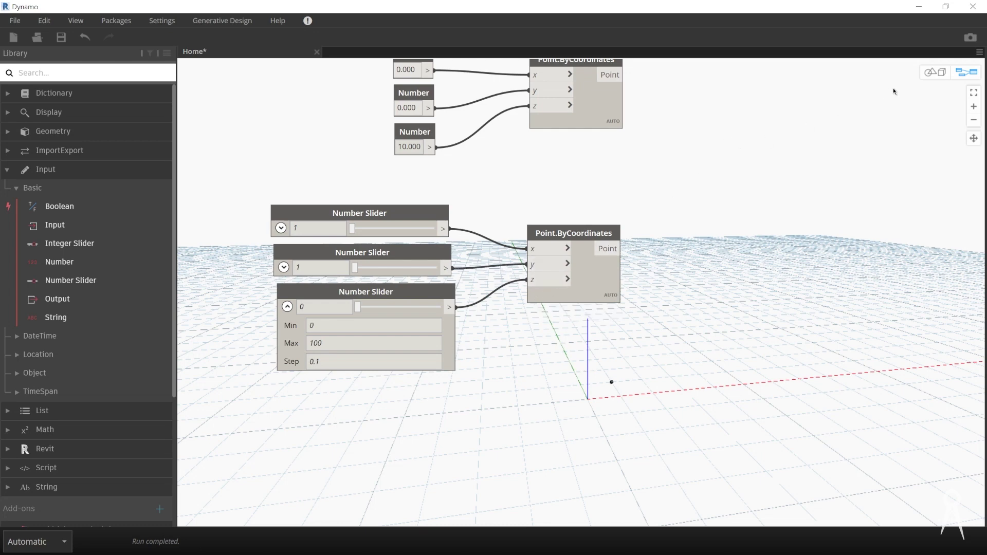
left_click(931, 72)
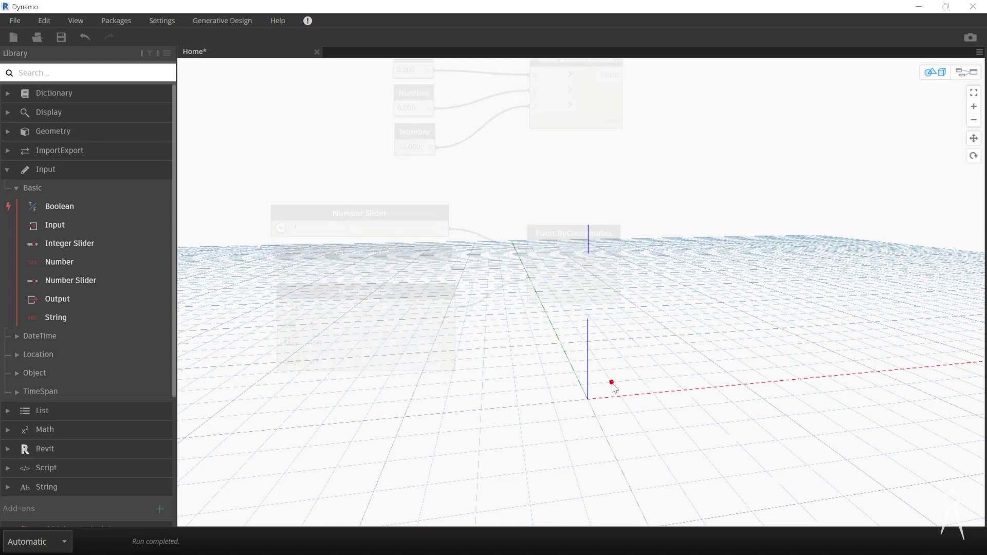
left_click(612, 383)
left_click_drag(615, 368, 579, 349)
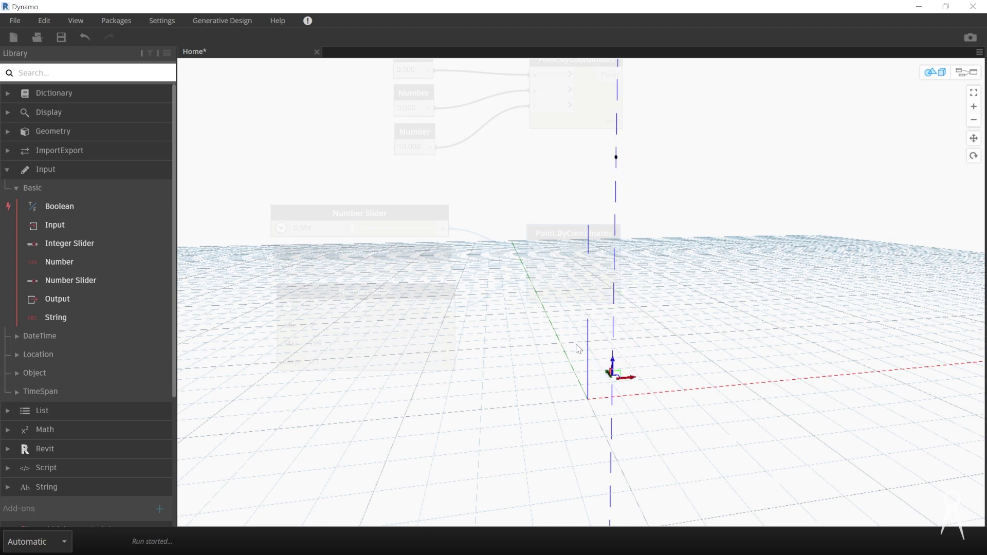
- Orbit the preview, select the upper point at z 10, and return to the node graph
scroll(619, 403, "down", 3)
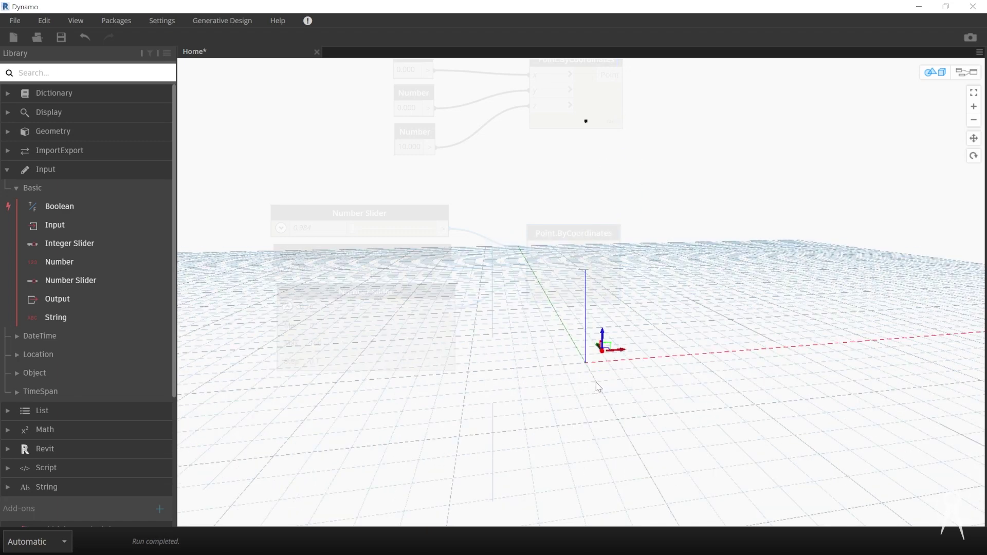
scroll(598, 387, "down", 1)
right_click_drag(721, 218, 680, 265)
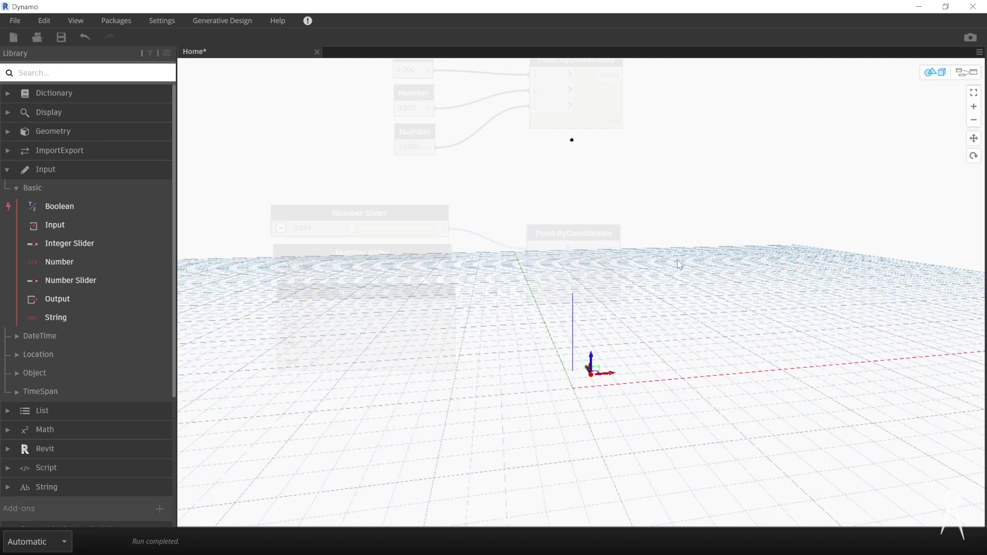
left_click(572, 141)
left_click(980, 73)
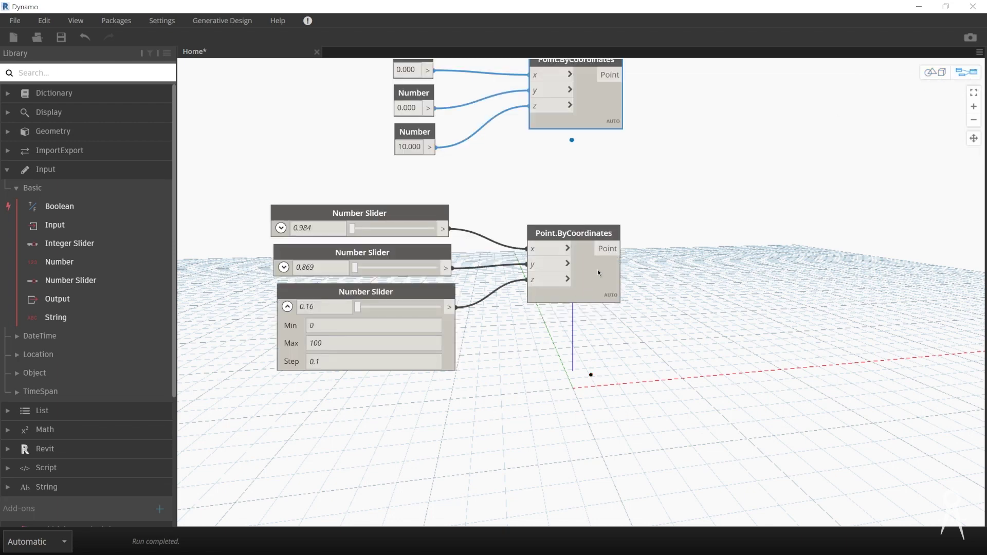
- Place a Line.ByStartPointEndPoint node from Geometry > Curves > Line on the canvas
middle_click_drag(599, 272, 469, 366)
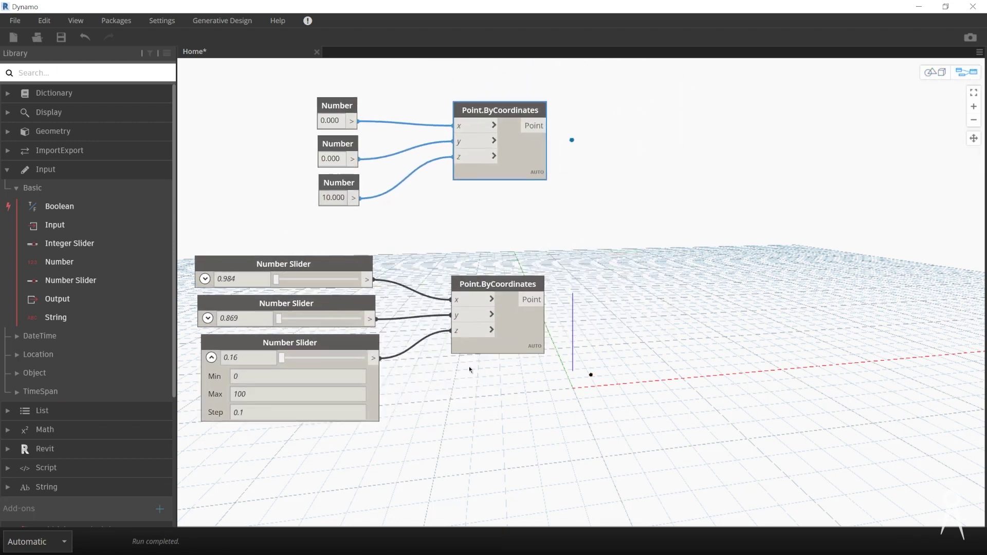
scroll(470, 366, "down", 5)
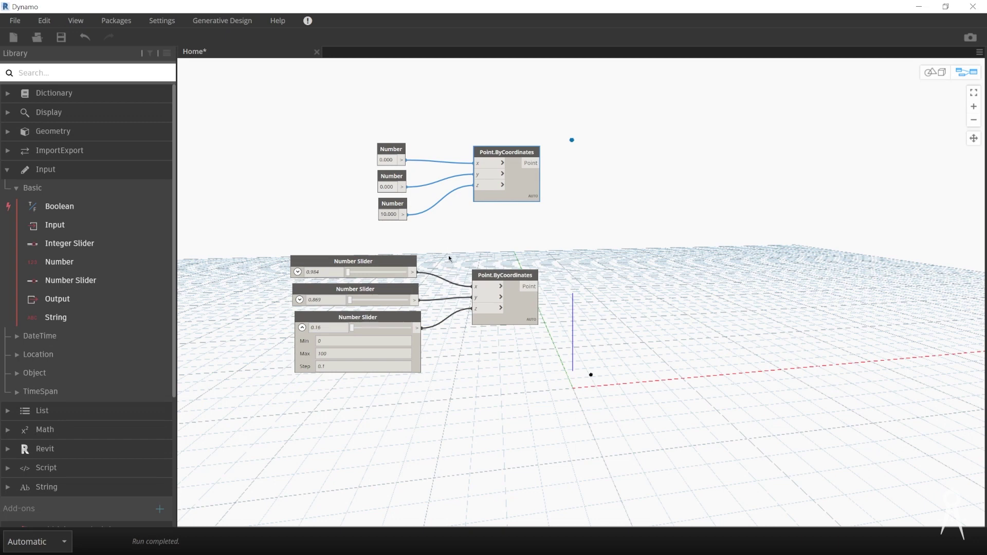
scroll(445, 245, "up", 4)
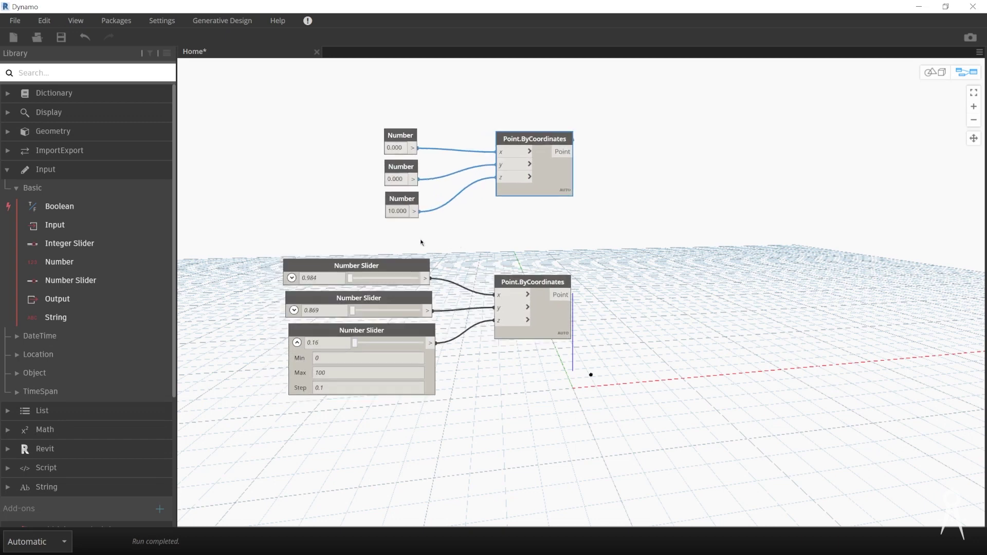
middle_click_drag(421, 243, 415, 243)
scroll(474, 261, "down", 2)
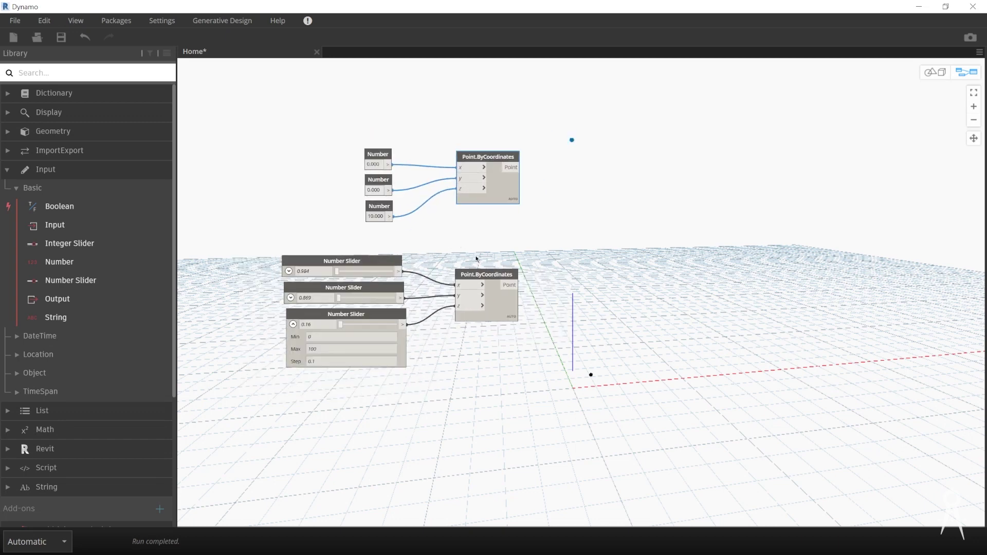
scroll(531, 253, "up", 2)
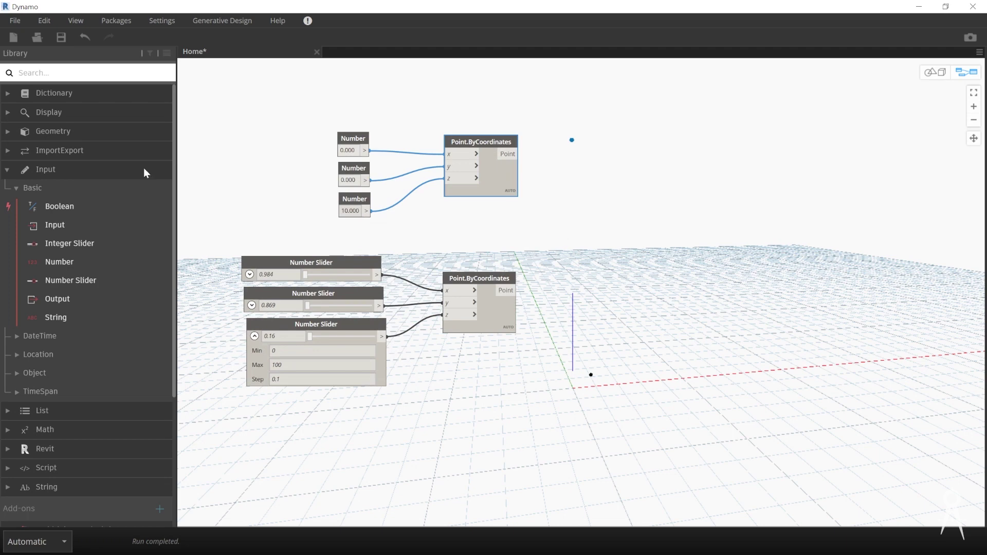
left_click(8, 132)
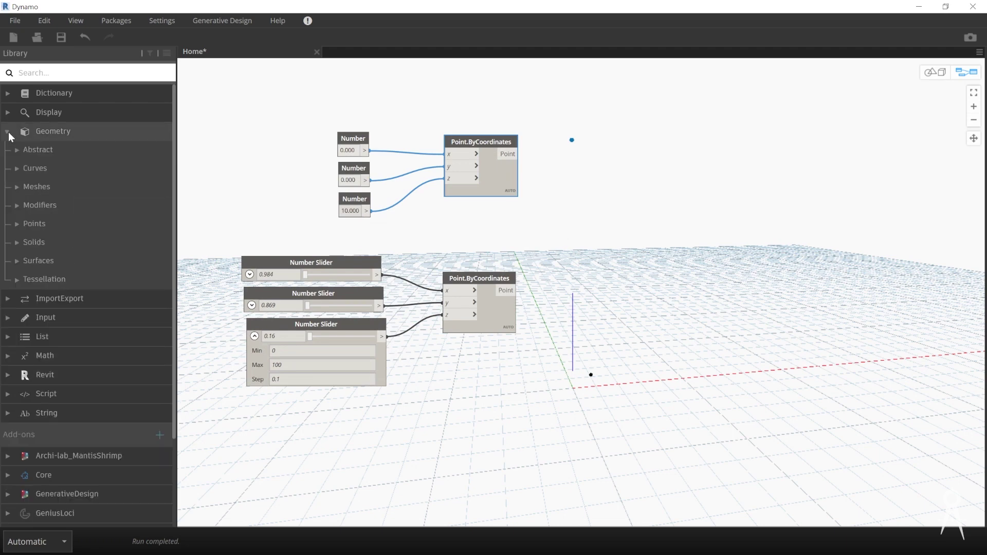
left_click(17, 169)
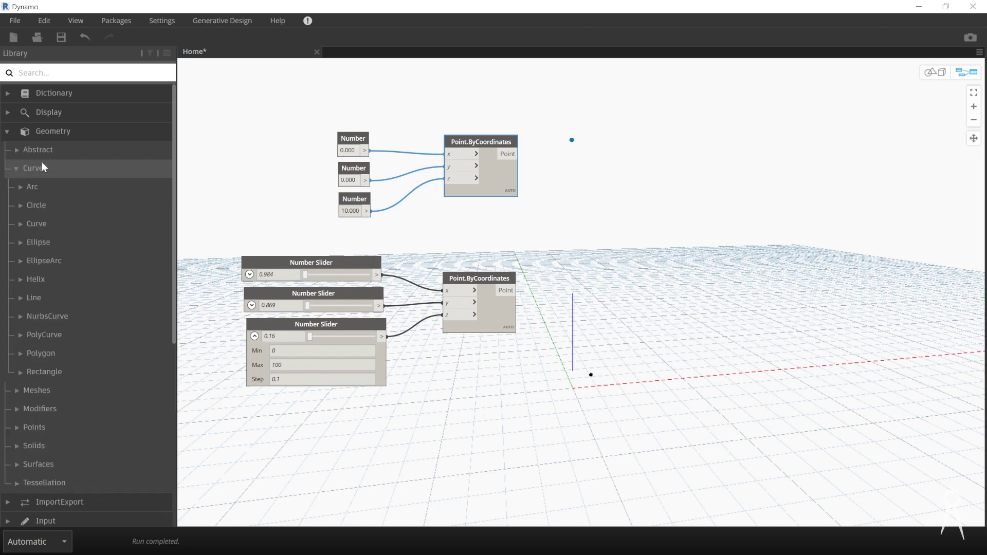
left_click(22, 298)
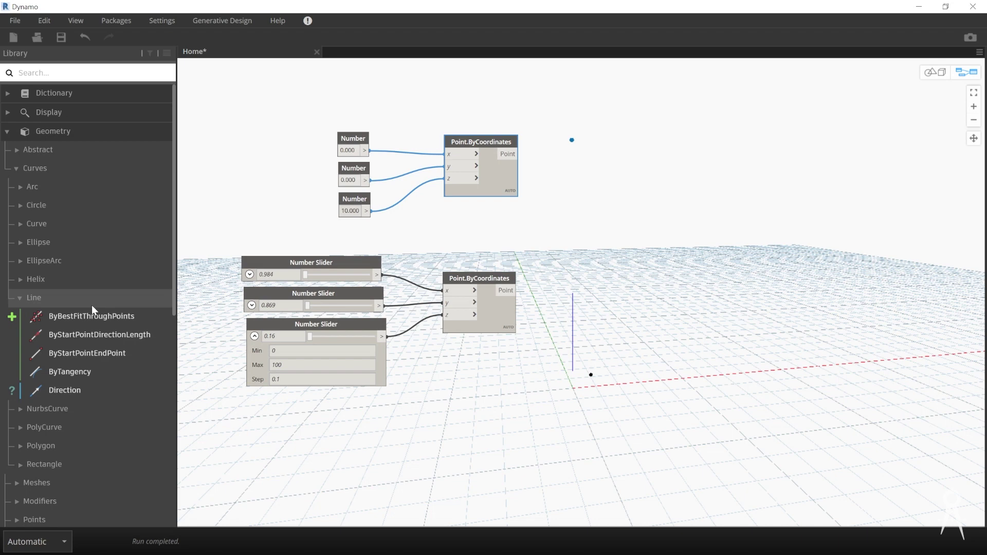
mouse_move(138, 357)
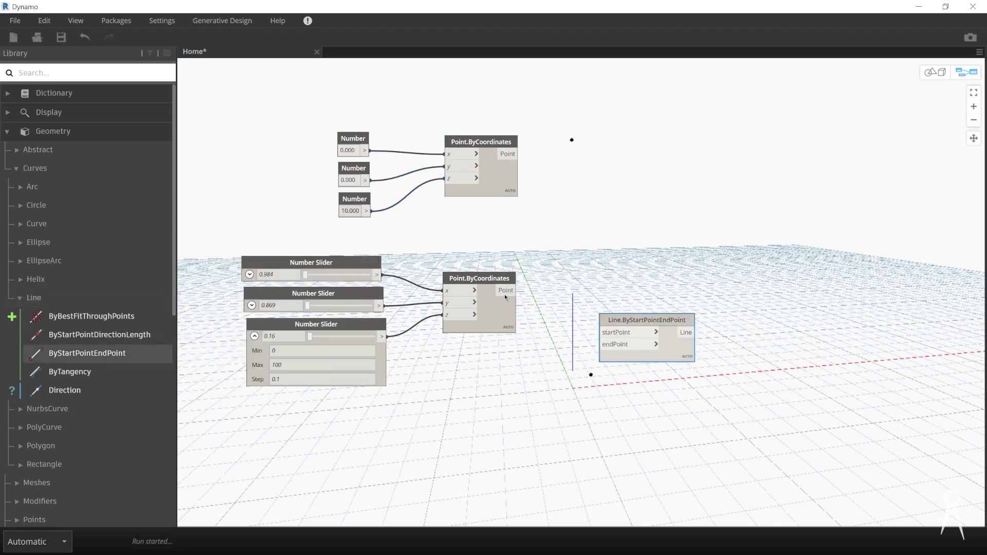
left_click_drag(604, 327, 602, 252)
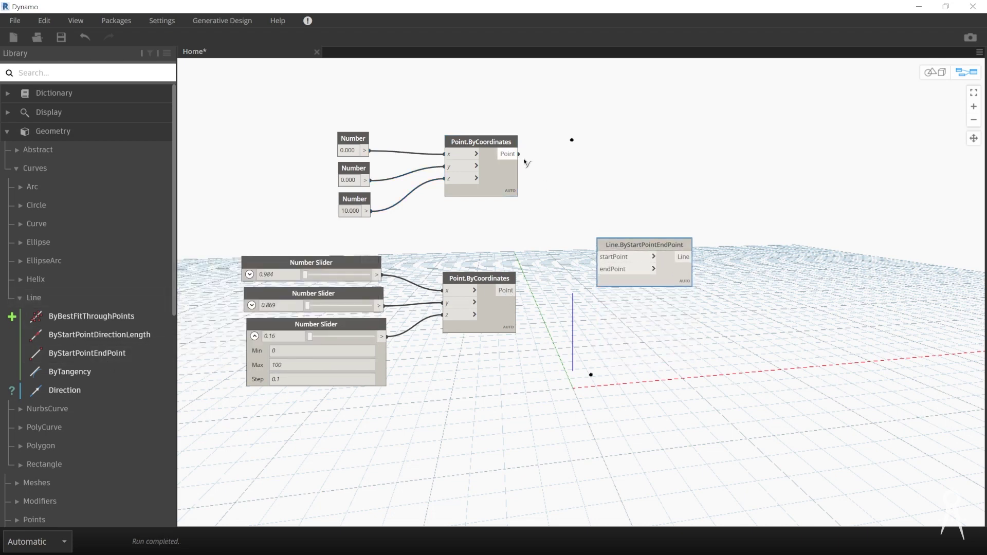
- Connect the top point to startPoint and the lower point to endPoint of the Line node
left_click_drag(519, 154, 598, 257)
left_click_drag(518, 291, 607, 275)
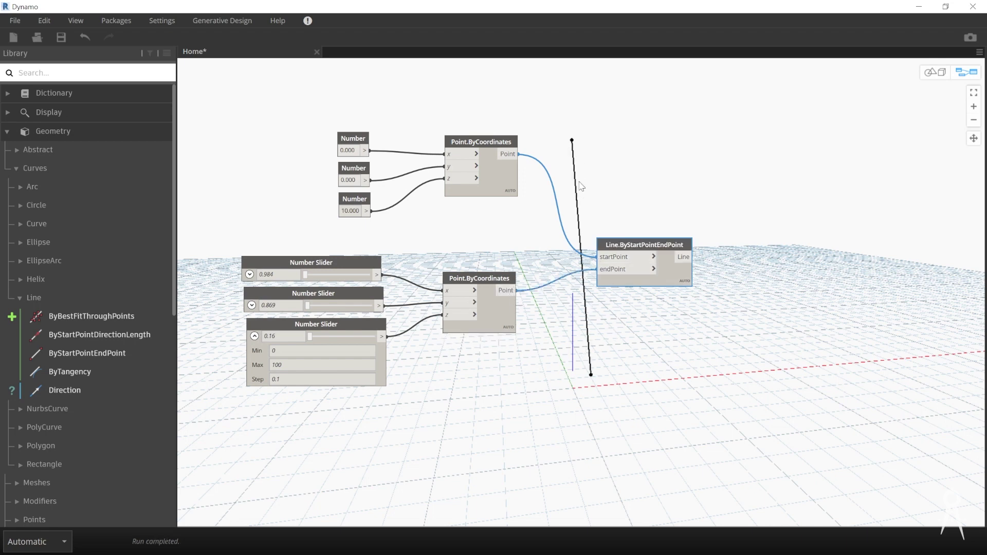
left_click_drag(669, 252, 697, 153)
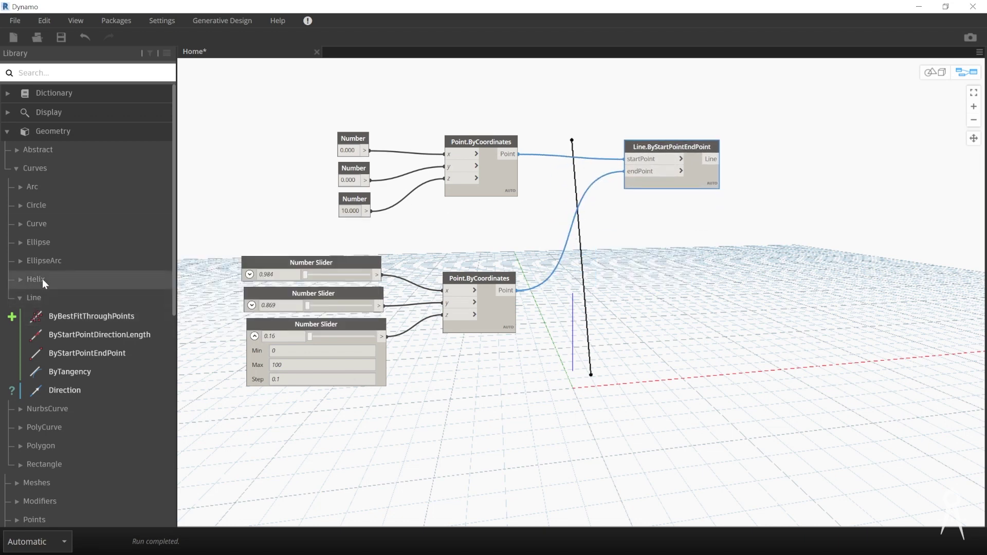
- Add a Circle.ByCenterPointRadius node and centre it on the lower point
left_click(37, 208)
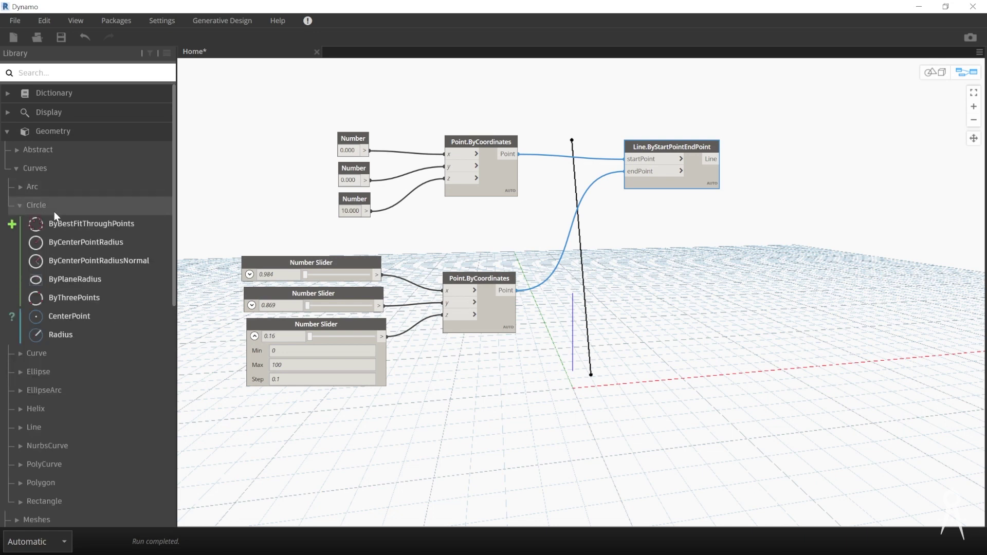
left_click(83, 247)
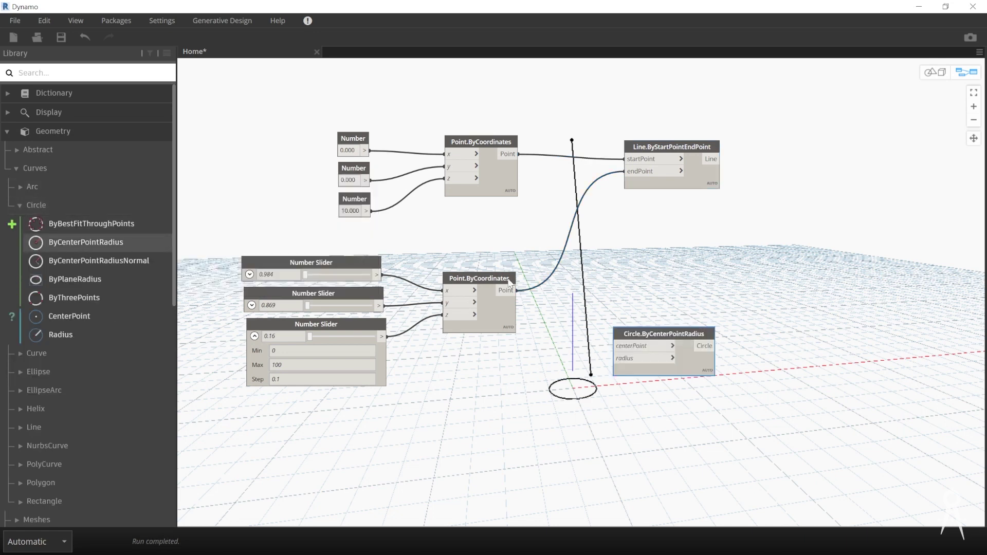
left_click_drag(633, 337, 702, 302)
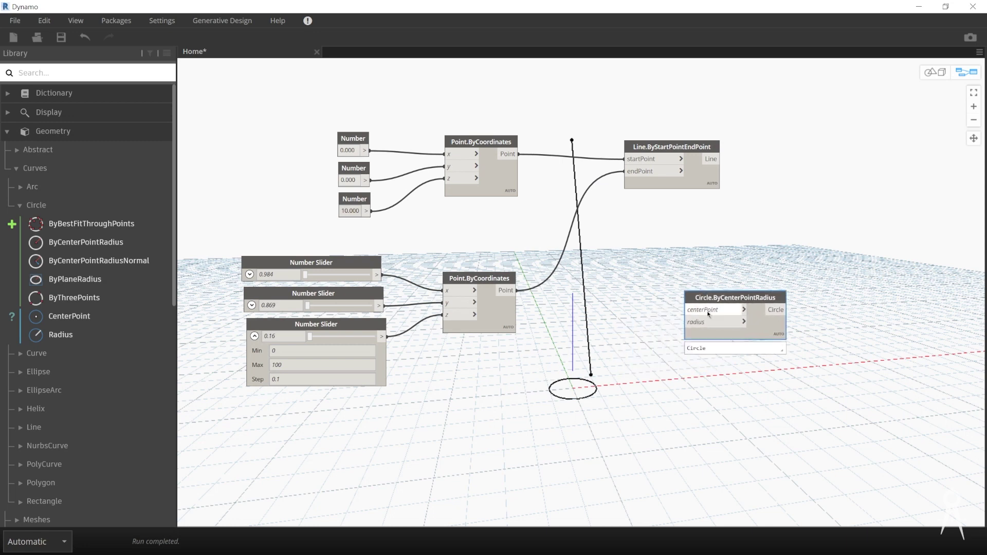
scroll(708, 310, "up", 3)
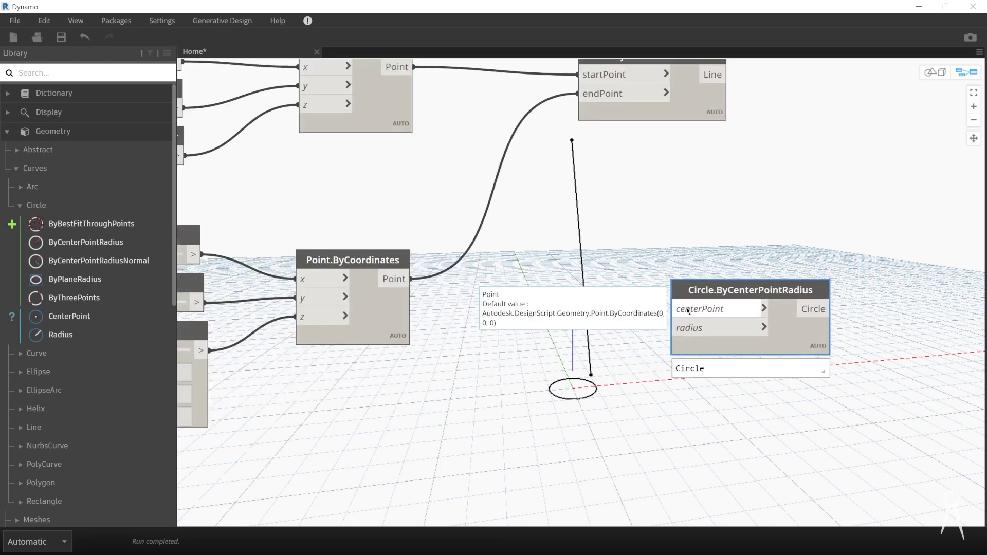
scroll(698, 331, "down", 3)
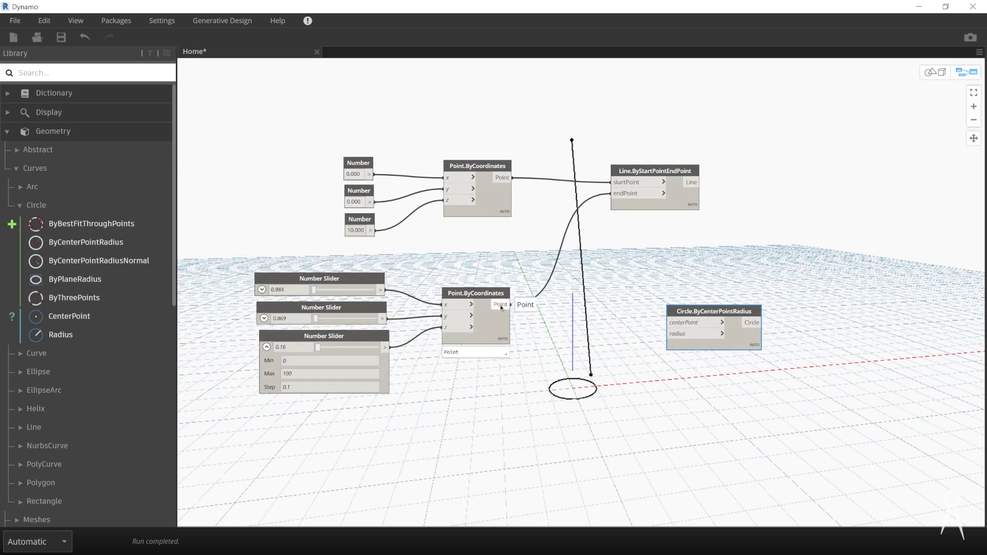
left_click_drag(501, 307, 711, 354)
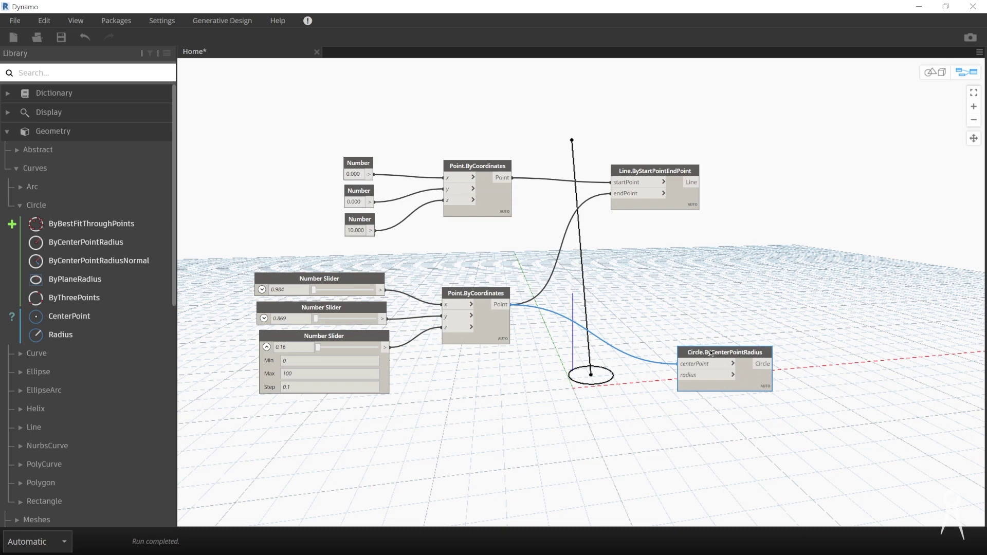
- Paste a copy of the circle node beside the original and connect the top point as its centre
key("ctrl+v")
left_click_drag(832, 379, 712, 294)
left_click_drag(513, 178, 678, 305)
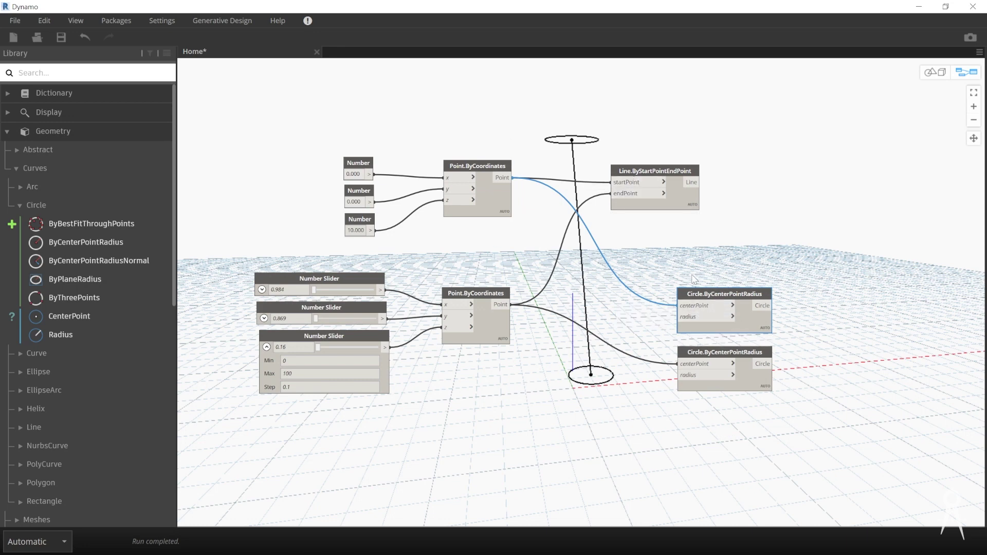
- Pan the canvas to see the line with a circle at each end
middle_click_drag(695, 280, 604, 282)
middle_click_drag(551, 349, 572, 288)
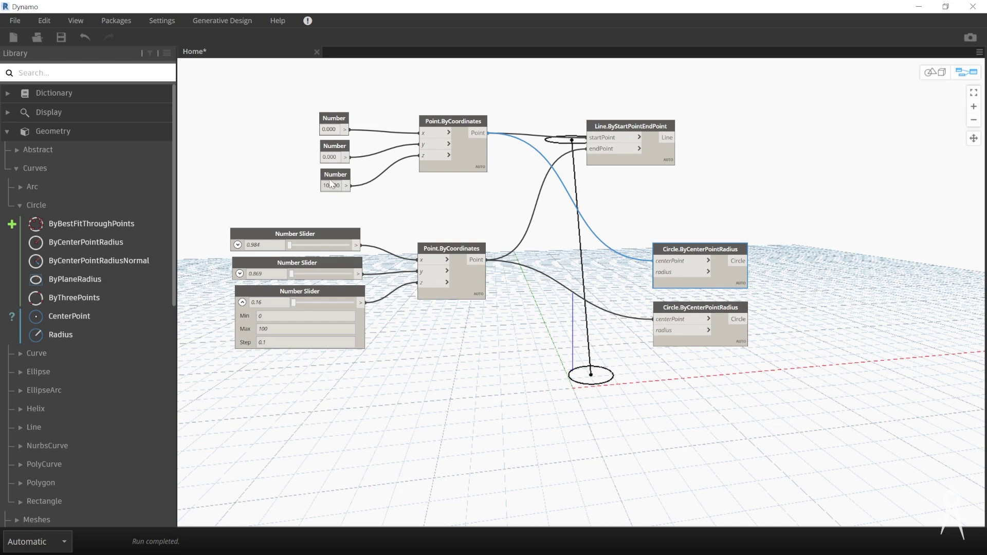
middle_click_drag(643, 232, 620, 270)
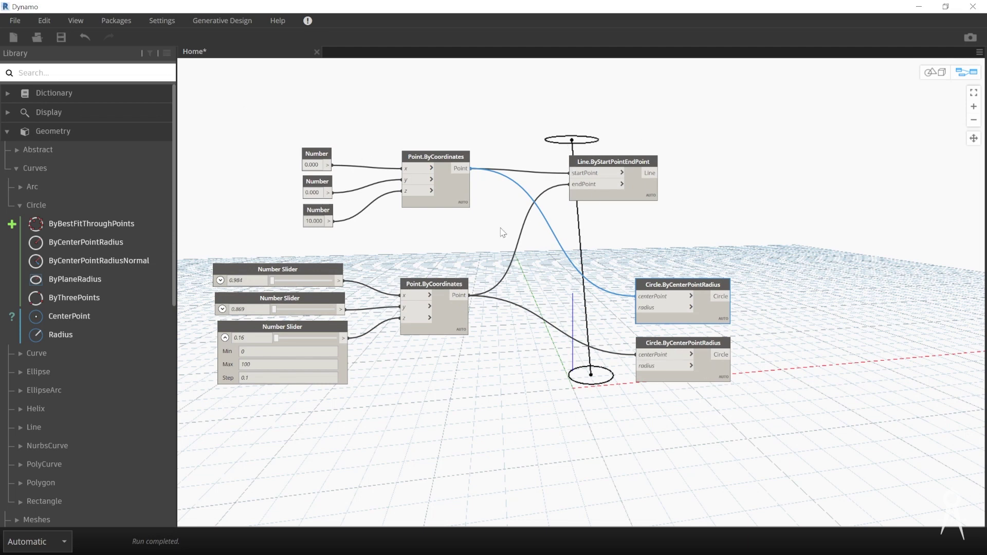
- Save the graph under the new name Hometest-1.dyn
left_click(15, 20)
left_click(31, 92)
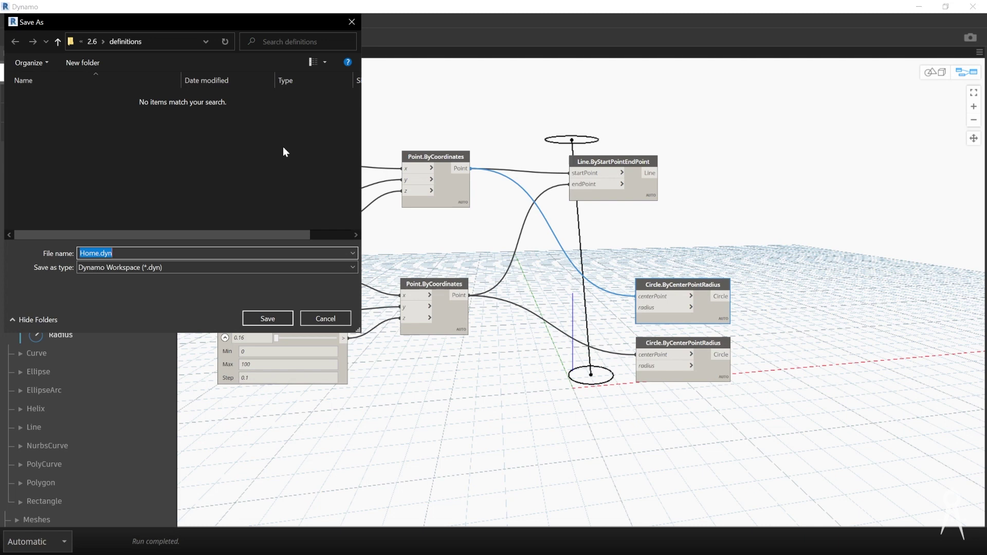
key("Home")
type("test-1")
key("Return")
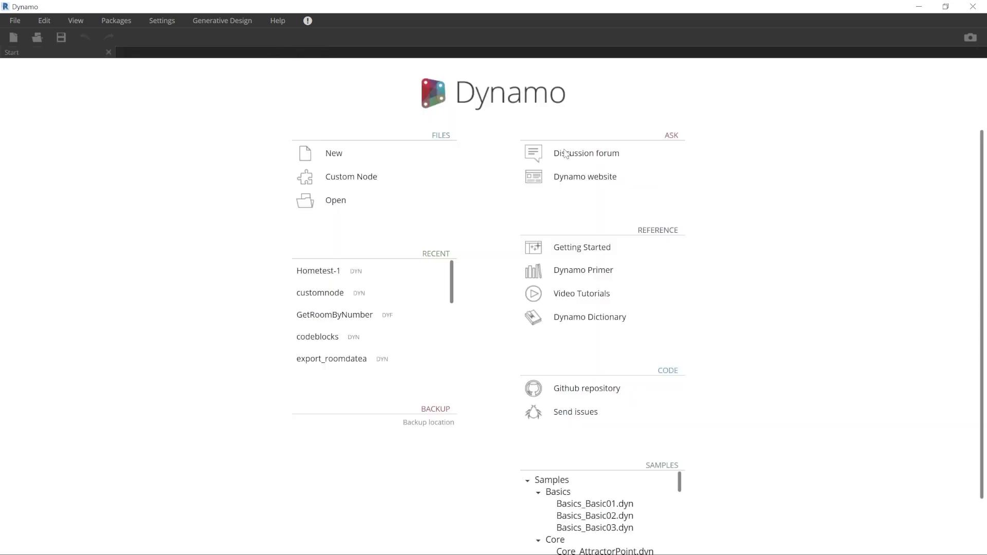
- Create a new blank Home workspace from the Start page
left_click(371, 153)
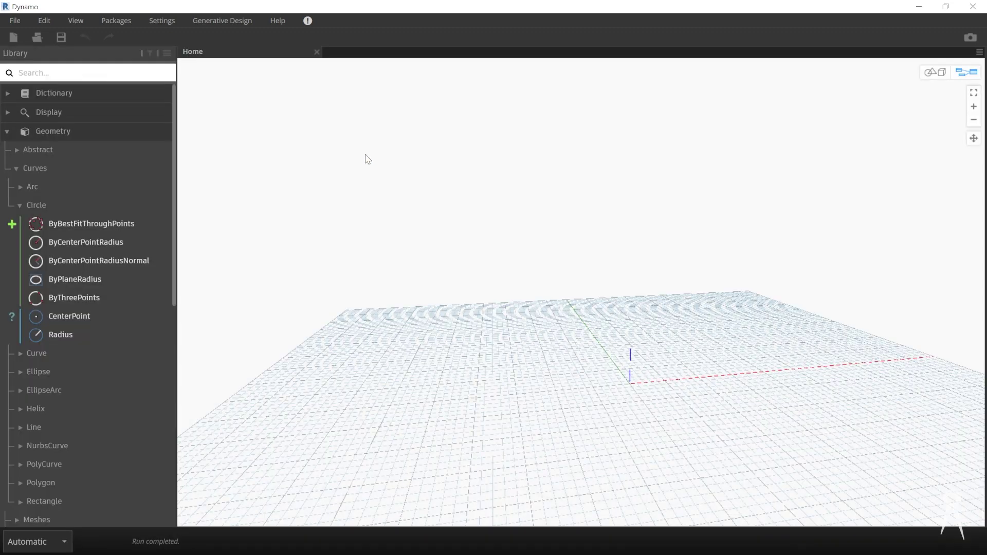